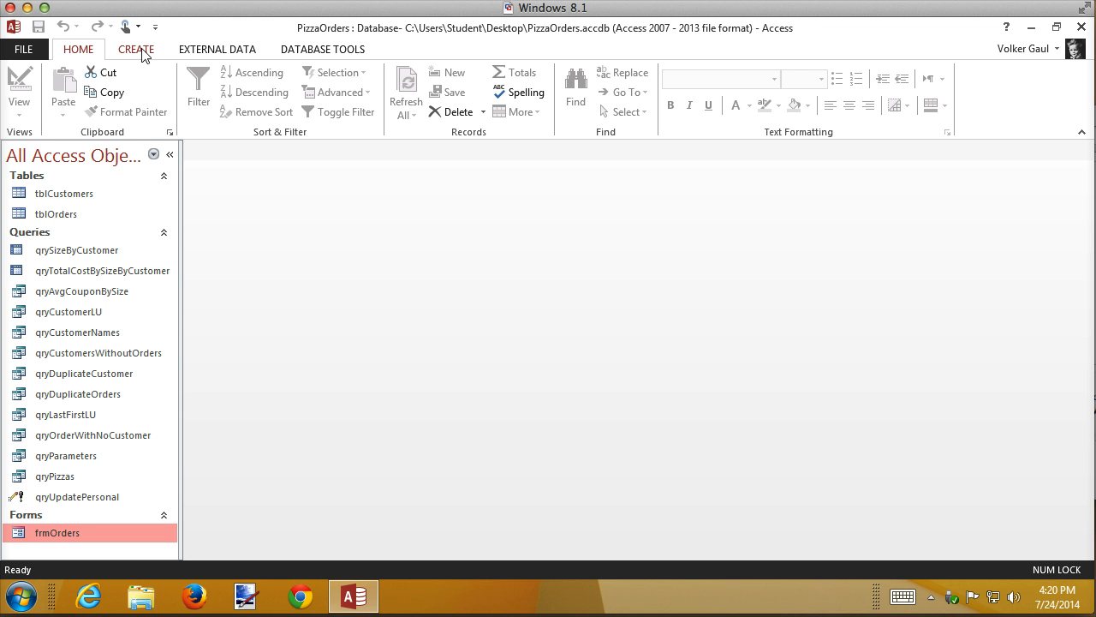
{"action": "left_click", "coordinate": [143, 55]}
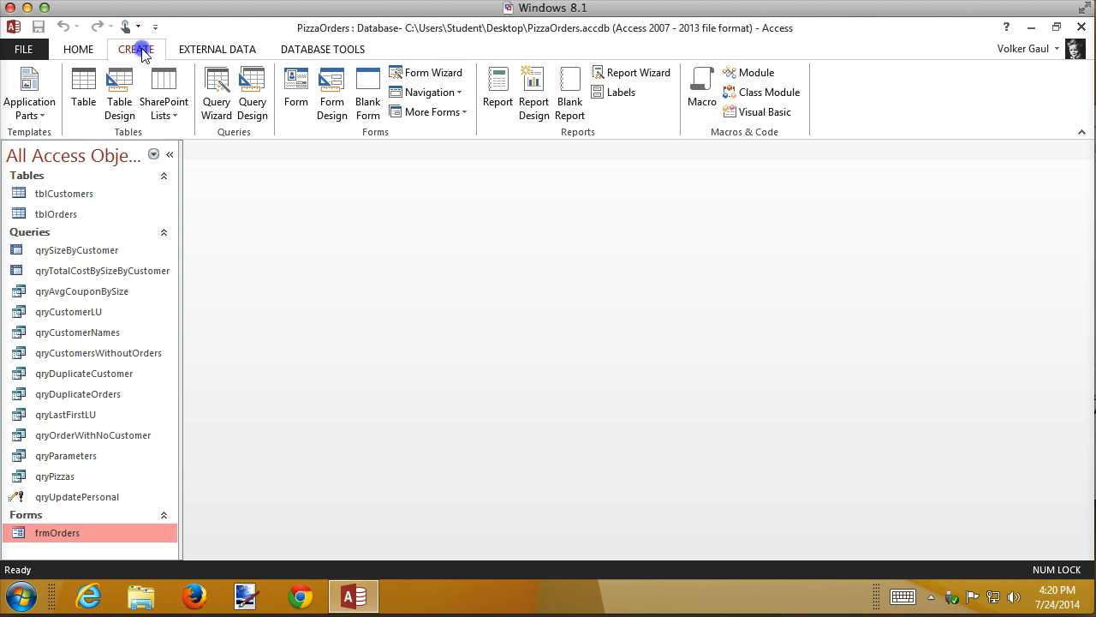
{"action": "left_click", "coordinate": [431, 74]}
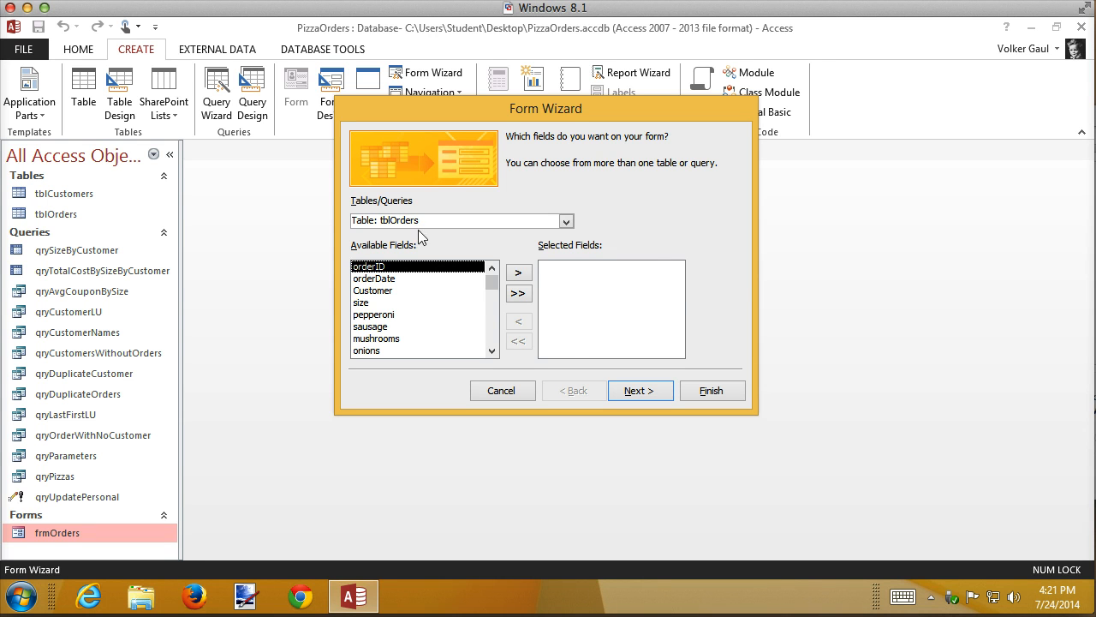
{"action": "left_click", "coordinate": [502, 391]}
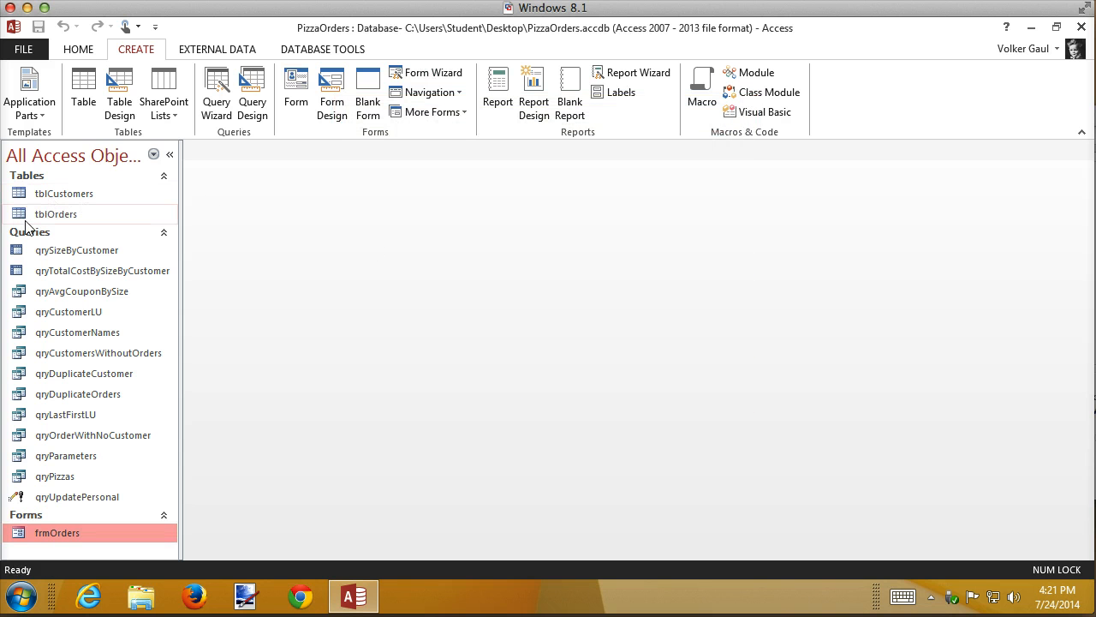
Start the Form Wizard on tblCustomers and select every field except customerID.
{"action": "left_click", "coordinate": [62, 198]}
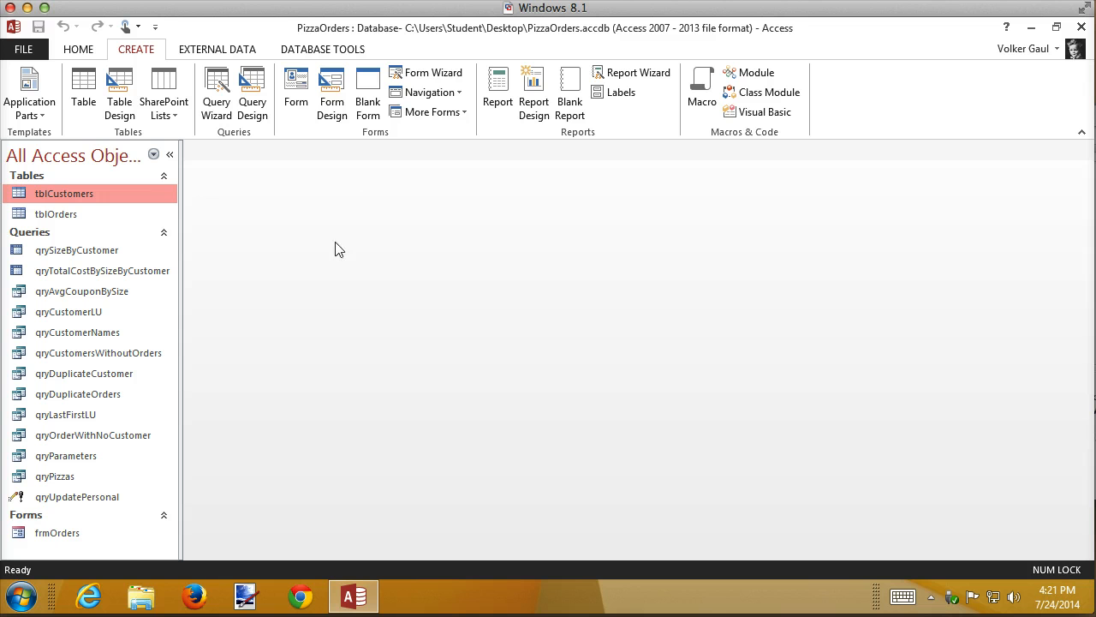
{"action": "left_click", "coordinate": [435, 73]}
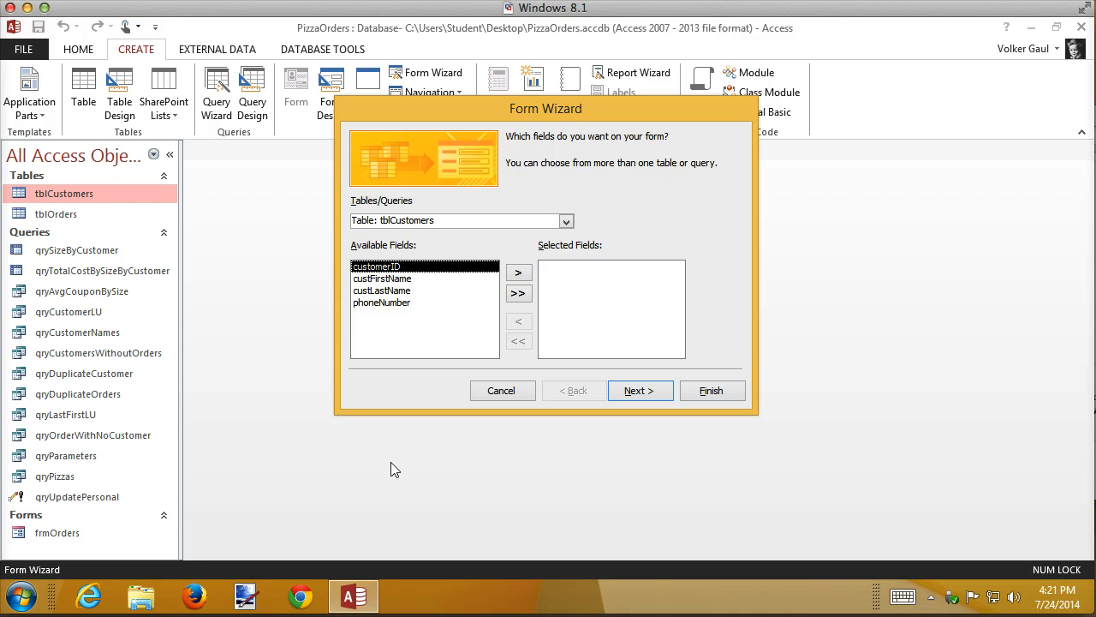
{"action": "left_click", "coordinate": [514, 297]}
{"action": "left_click", "coordinate": [561, 267]}
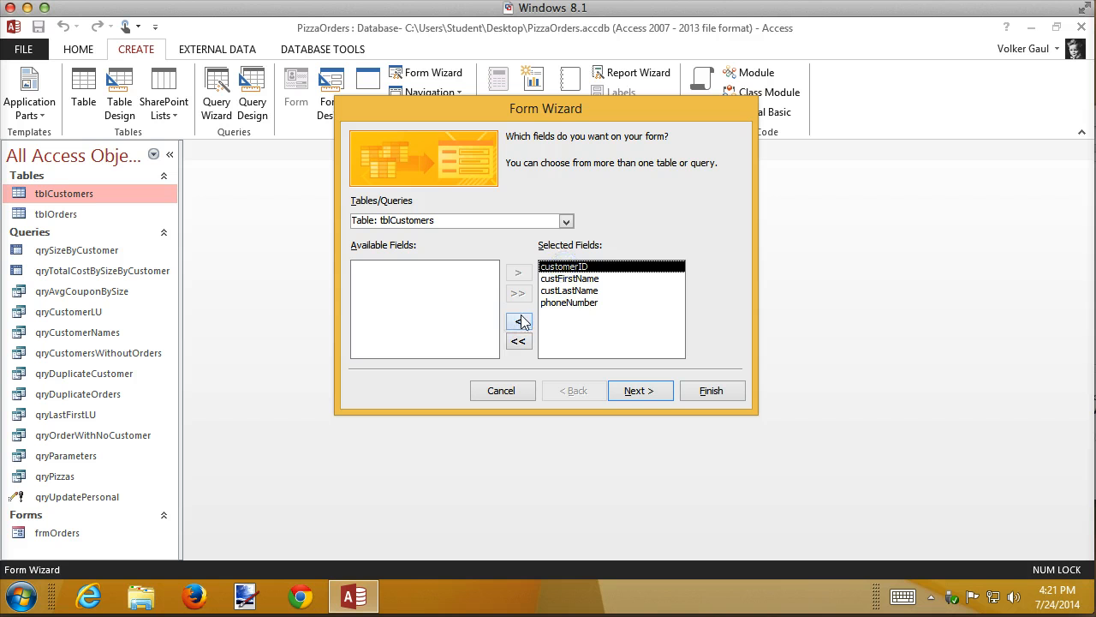
{"action": "left_click", "coordinate": [521, 322]}
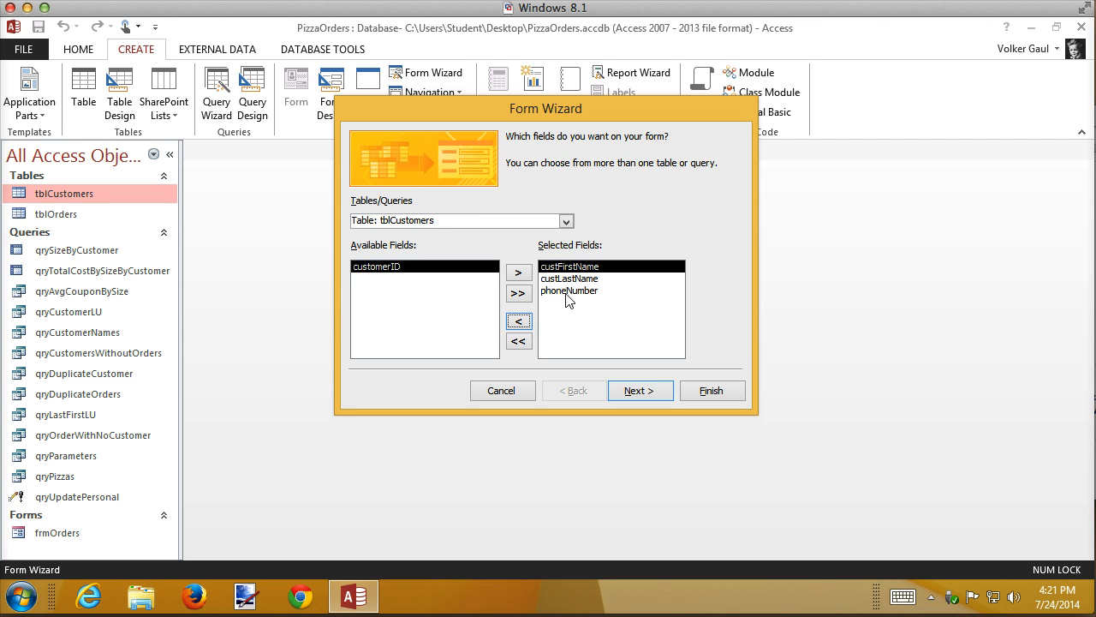
Add the orderDate, size and orderTotal fields from tblOrders to the form's selected fields.
{"action": "left_click", "coordinate": [566, 221]}
{"action": "left_click", "coordinate": [391, 248]}
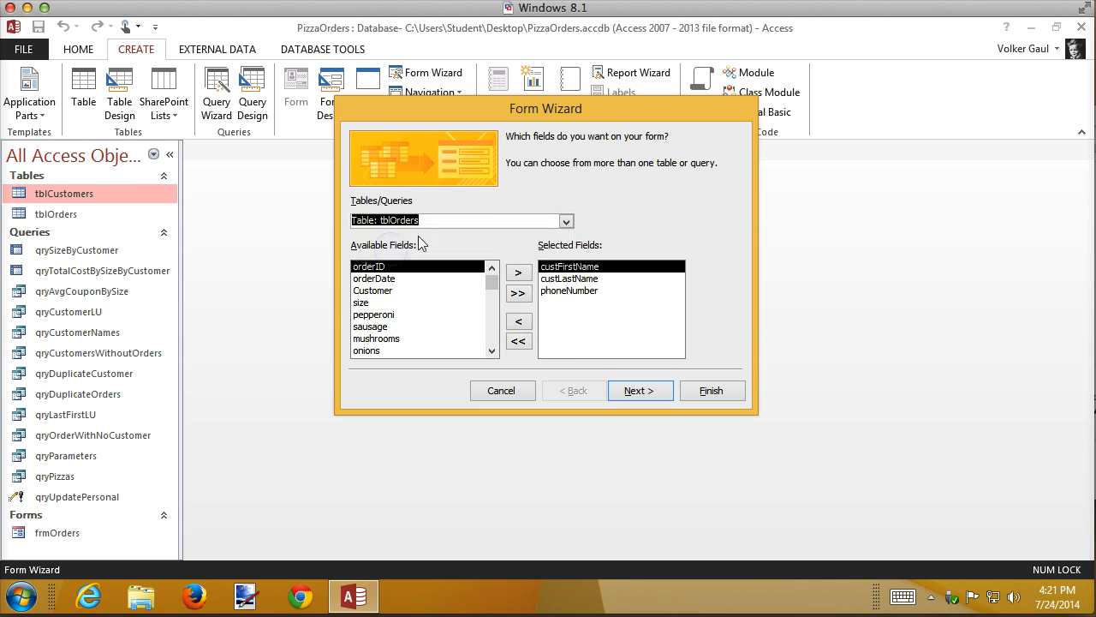
{"action": "left_click", "coordinate": [572, 291]}
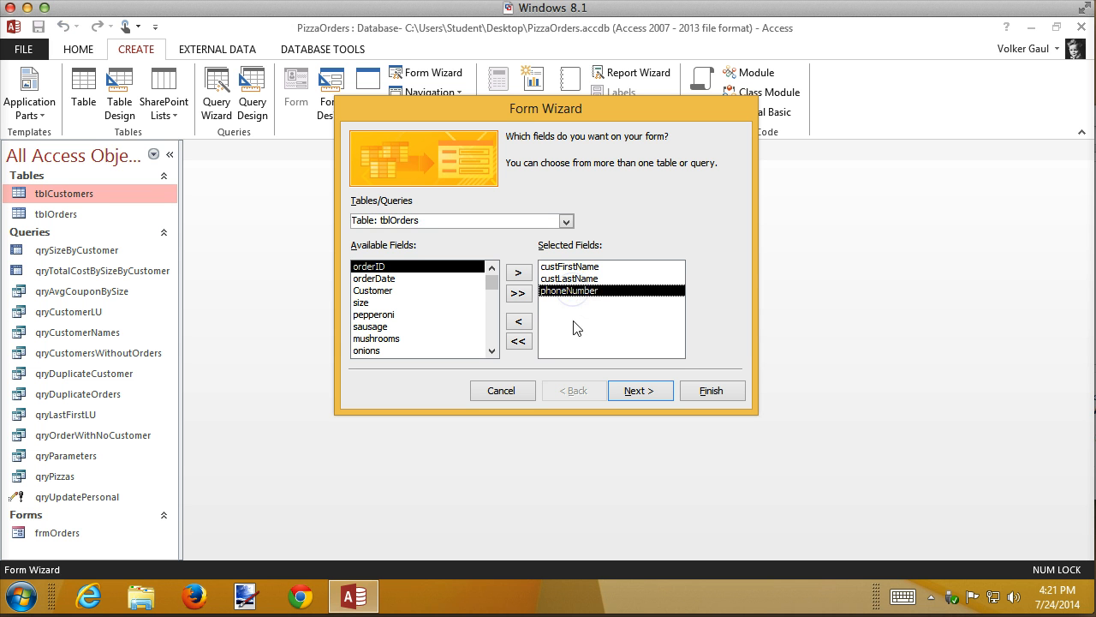
{"action": "double_click", "coordinate": [381, 280]}
{"action": "left_click", "coordinate": [367, 292]}
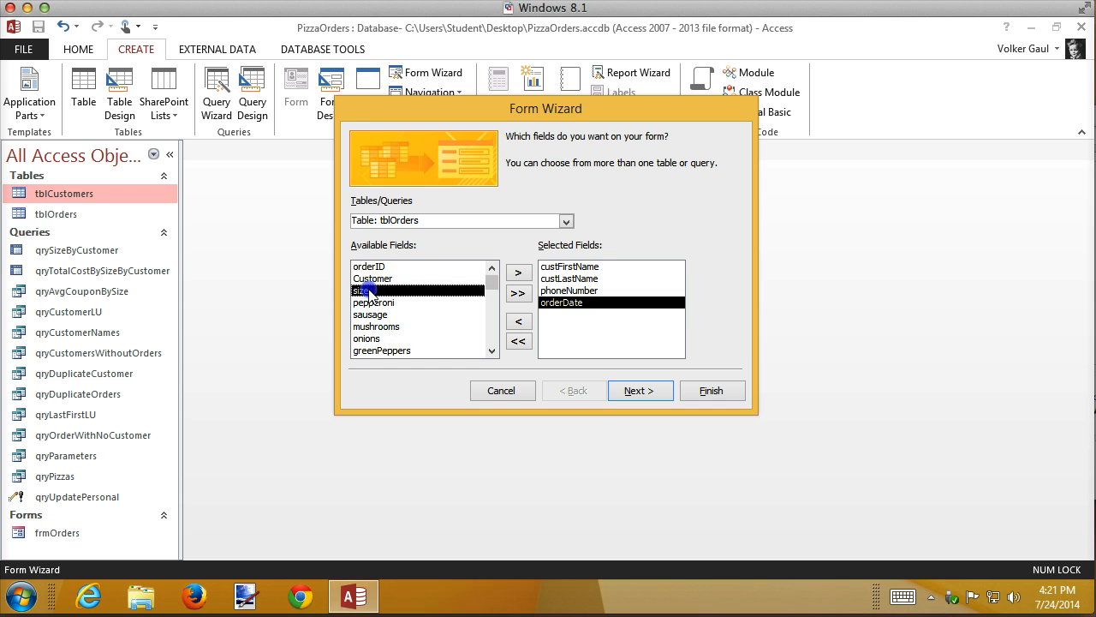
{"action": "double_click", "coordinate": [367, 291]}
{"action": "left_click", "coordinate": [492, 339]}
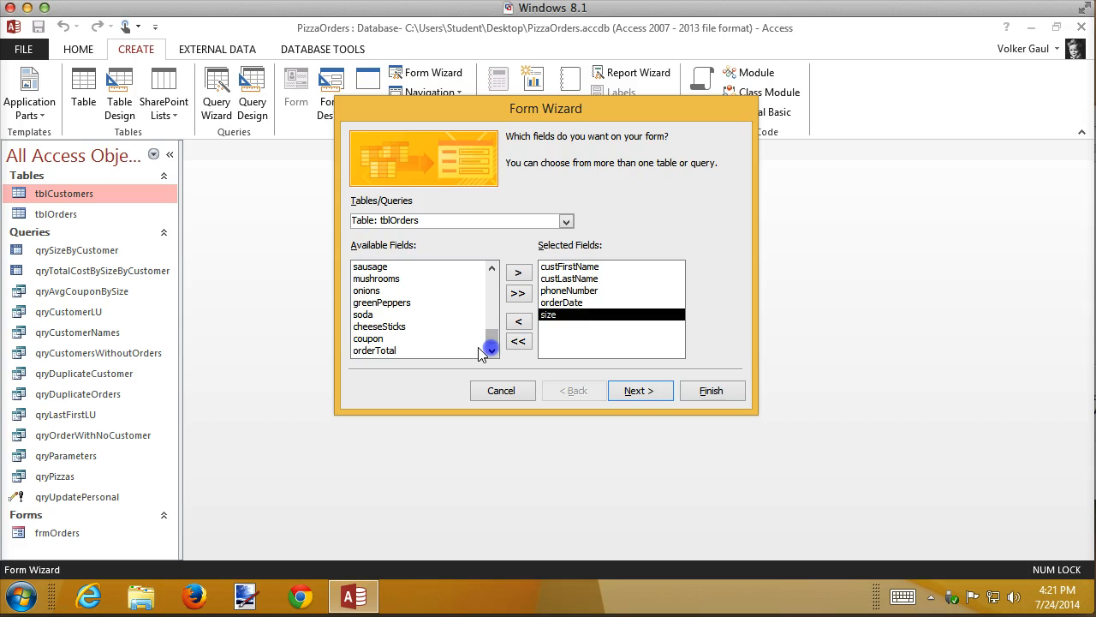
{"action": "double_click", "coordinate": [381, 351]}
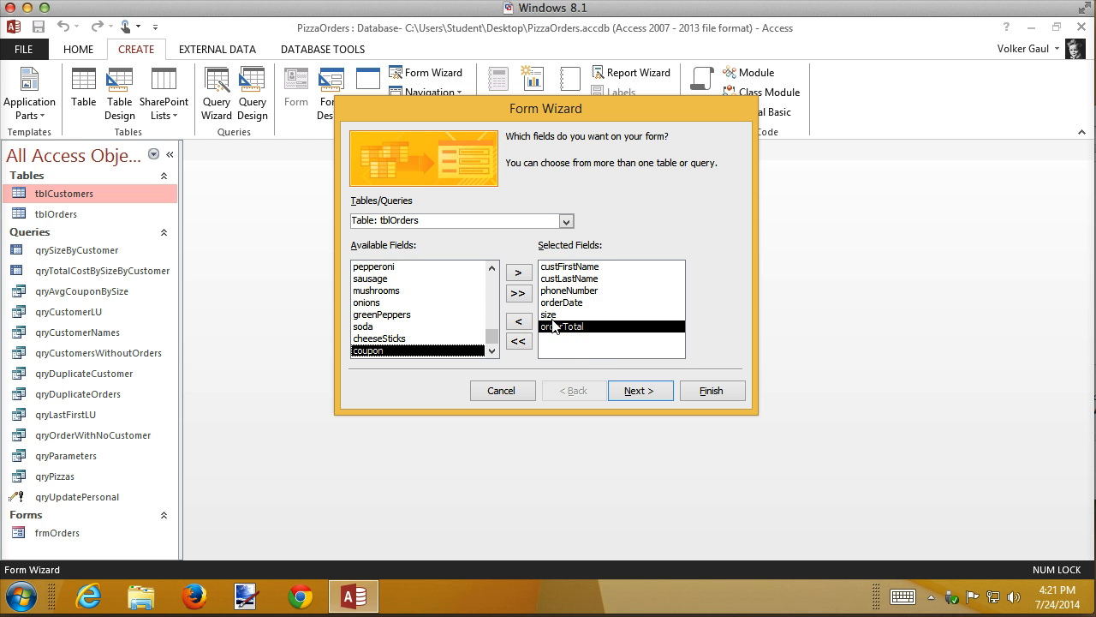
Accept viewing the data by tblCustomers as a form with subform, using the Datasheet subform layout.
{"action": "left_click", "coordinate": [644, 392]}
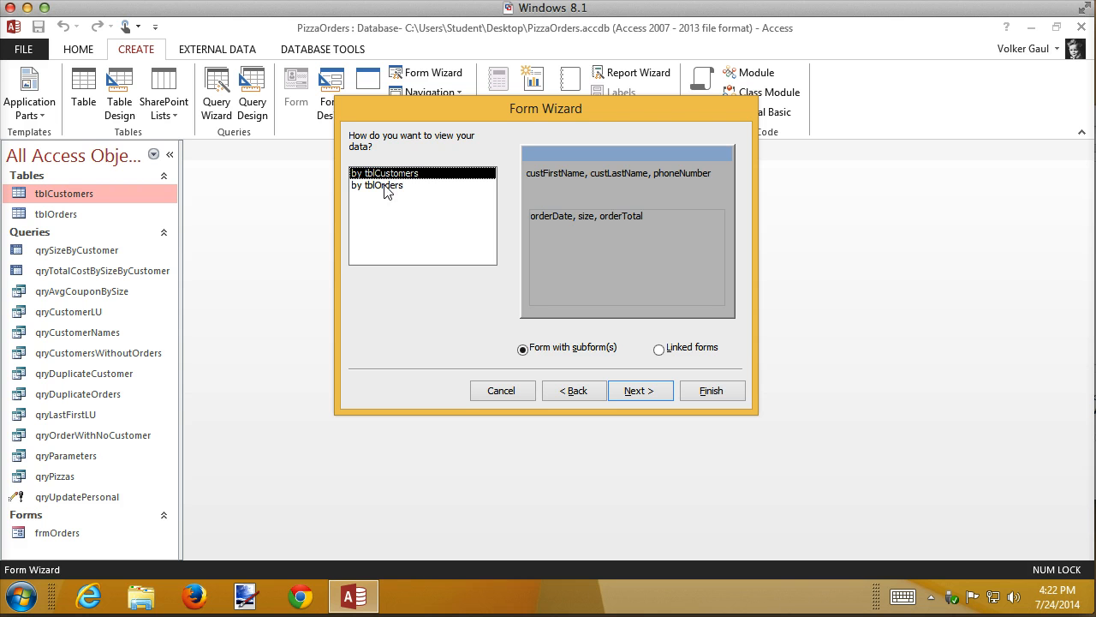
{"action": "left_click", "coordinate": [656, 392]}
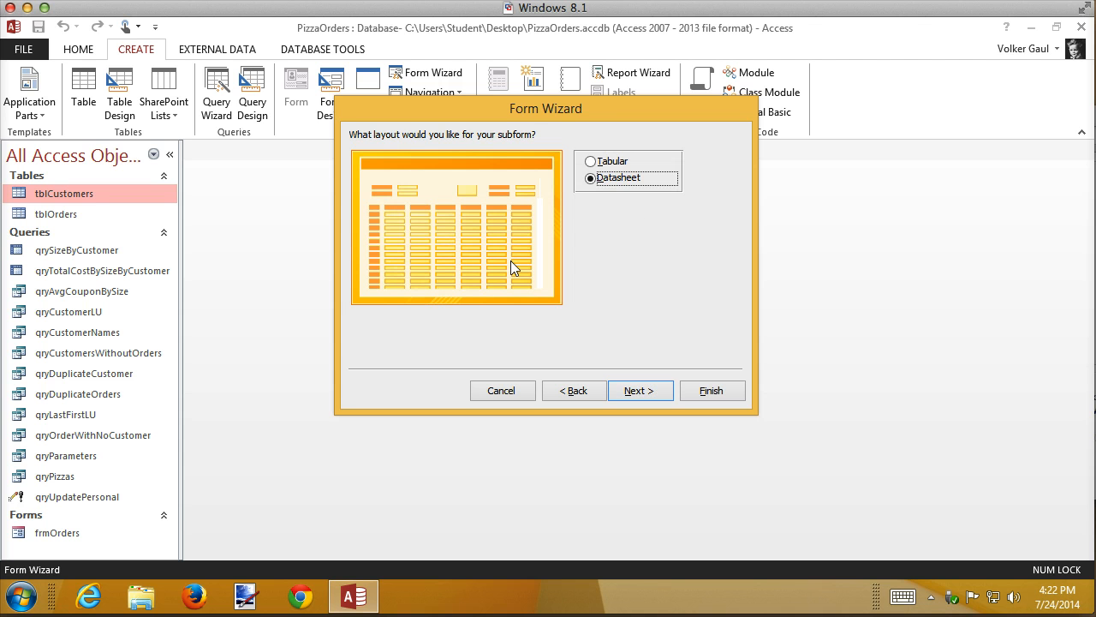
{"action": "left_click", "coordinate": [634, 390]}
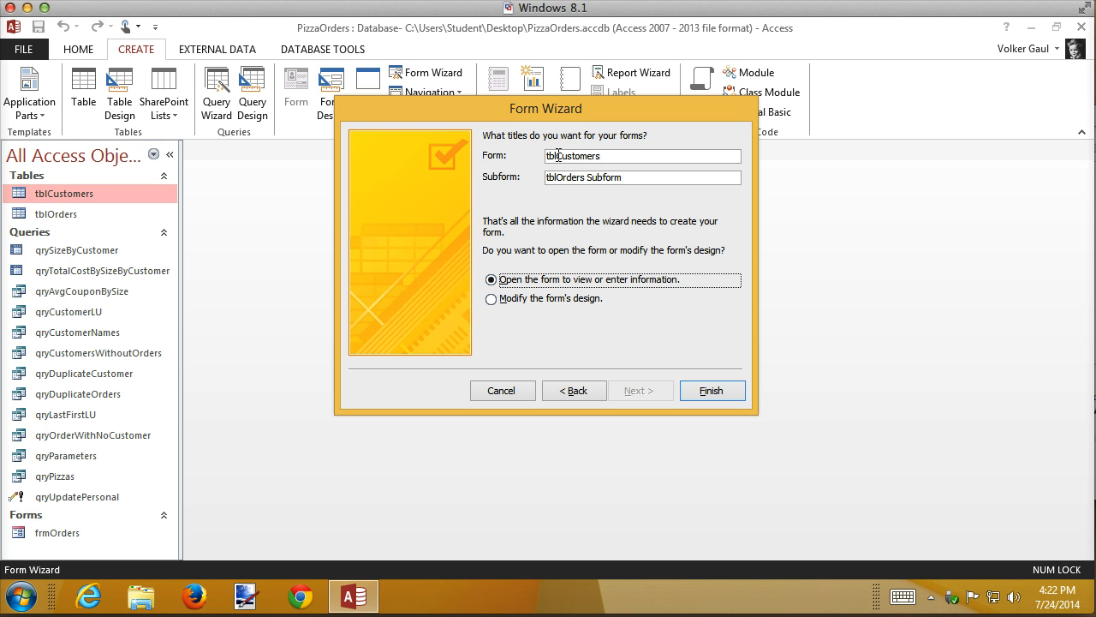
Title the form frmTemp and the subform frmTempSubform, and finish the wizard with the form opened for viewing.
{"action": "left_click_drag", "start_coordinate": [558, 155], "coordinate": [502, 155]}
{"action": "type", "text": "frm"}
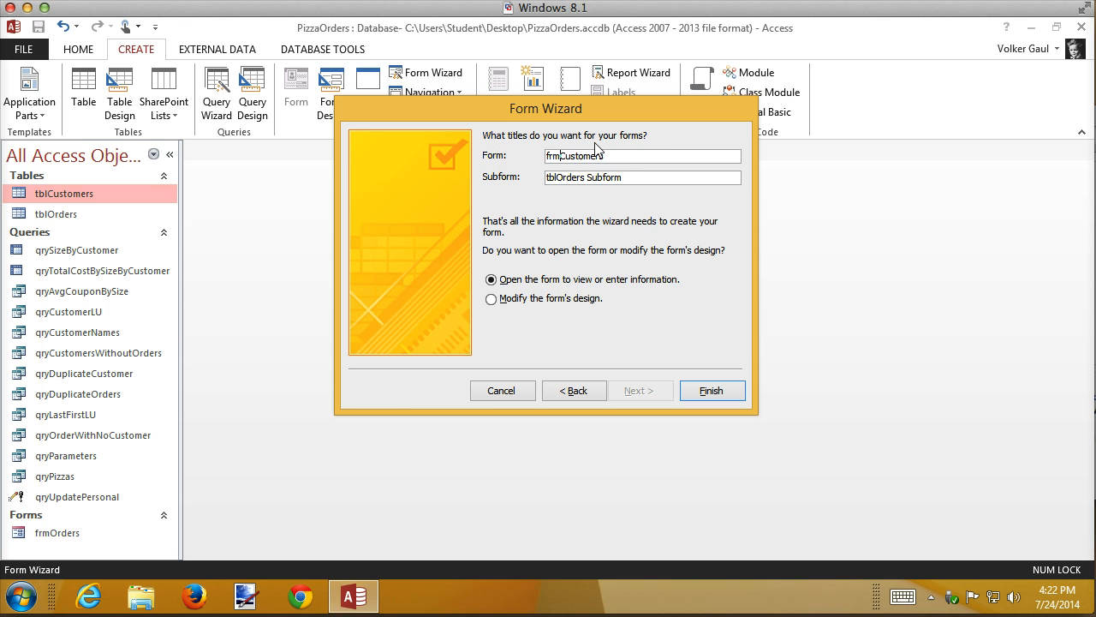
{"action": "key", "text": "shift+Right"}
{"action": "key", "text": "shift+Right"}
{"action": "key", "text": "shift+Right"}
{"action": "key", "text": "shift+Right"}
{"action": "key", "text": "shift+Right"}
{"action": "key", "text": "shift+Right"}
{"action": "key", "text": "shift+Right"}
{"action": "key", "text": "shift+Right"}
{"action": "key", "text": "shift+Right"}
{"action": "type", "text": "Temp"}
{"action": "left_click_drag", "start_coordinate": [626, 177], "coordinate": [475, 177]}
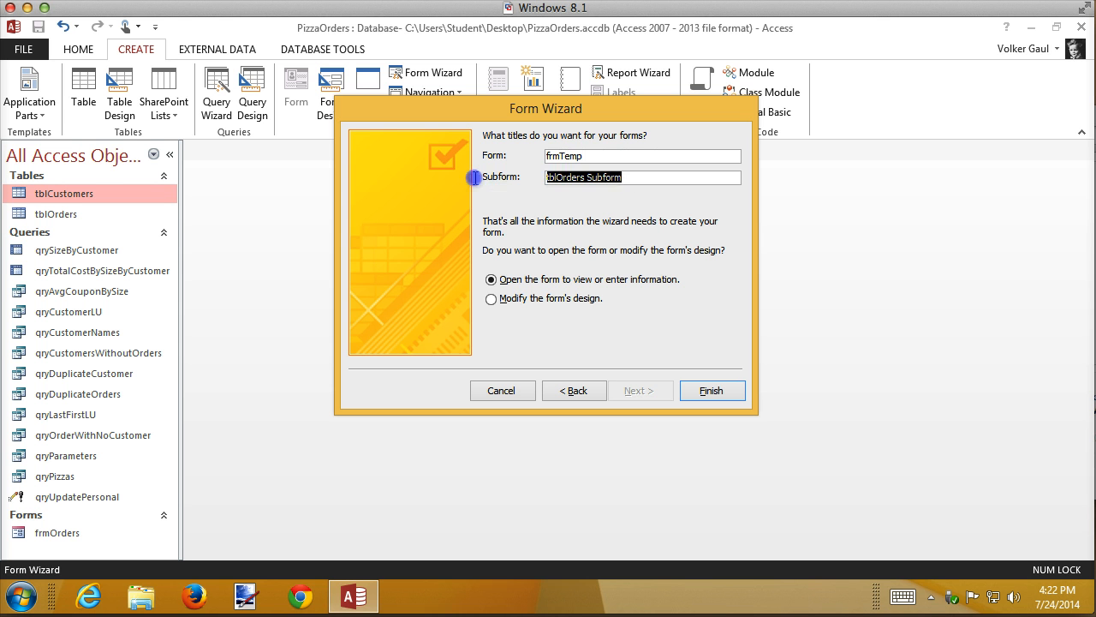
{"action": "type", "text": "frmSu"}
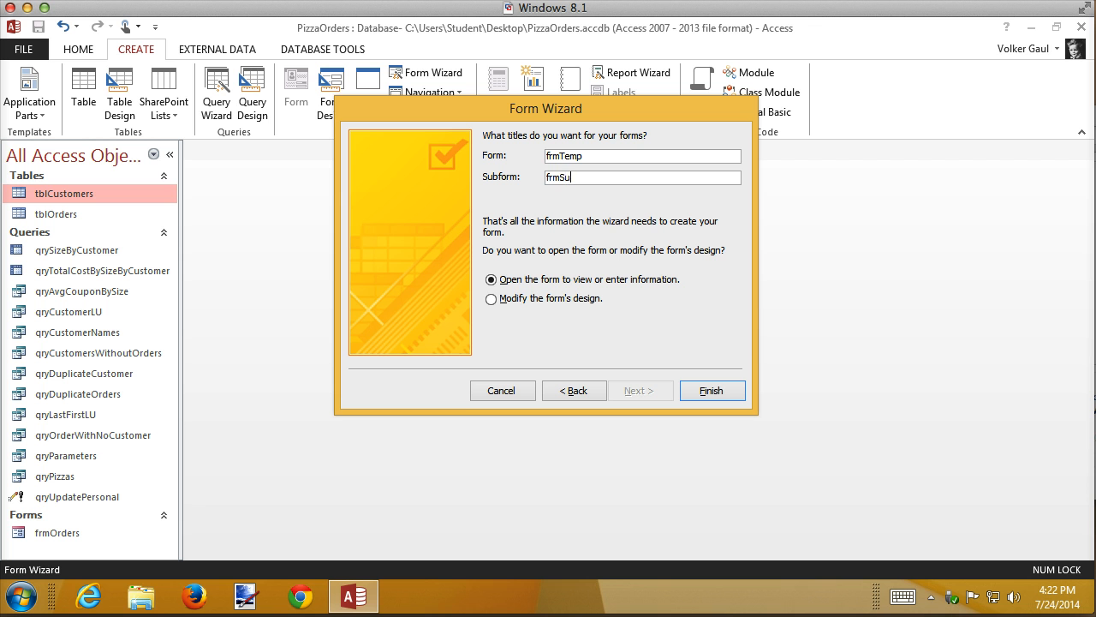
{"action": "key", "text": "BackSpace"}
{"action": "key", "text": "BackSpace"}
{"action": "type", "text": "TempSubform"}
{"action": "left_click", "coordinate": [694, 396]}
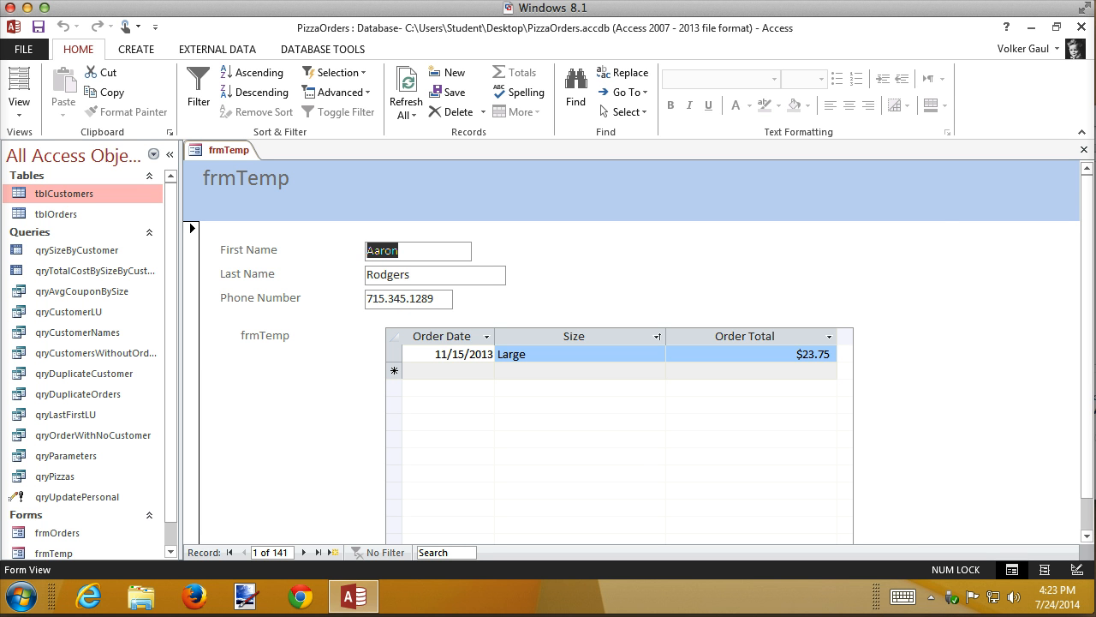
Close the frmTemp form and permanently delete the frmTempSubform form.
{"action": "left_click", "coordinate": [1083, 149]}
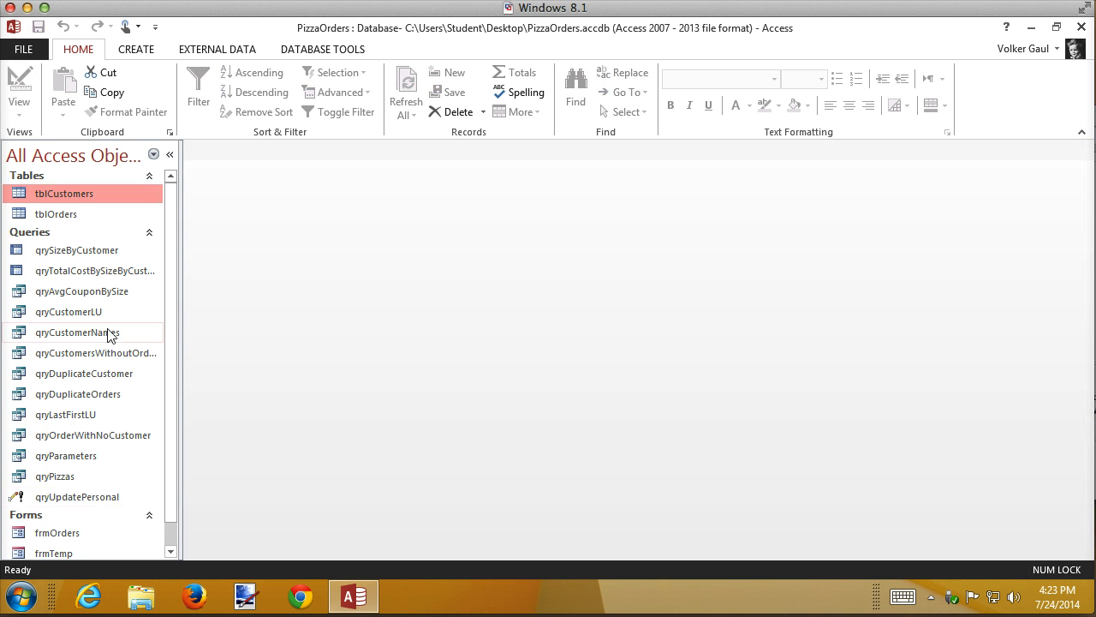
{"action": "left_click", "coordinate": [171, 549]}
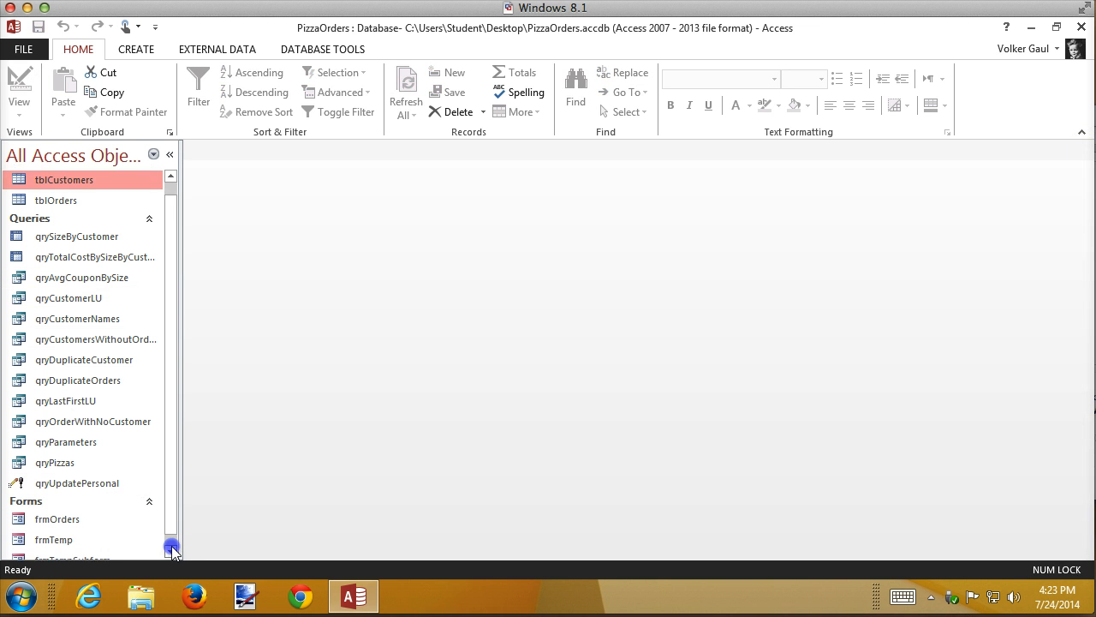
{"action": "left_click", "coordinate": [54, 535]}
{"action": "left_click", "coordinate": [54, 545]}
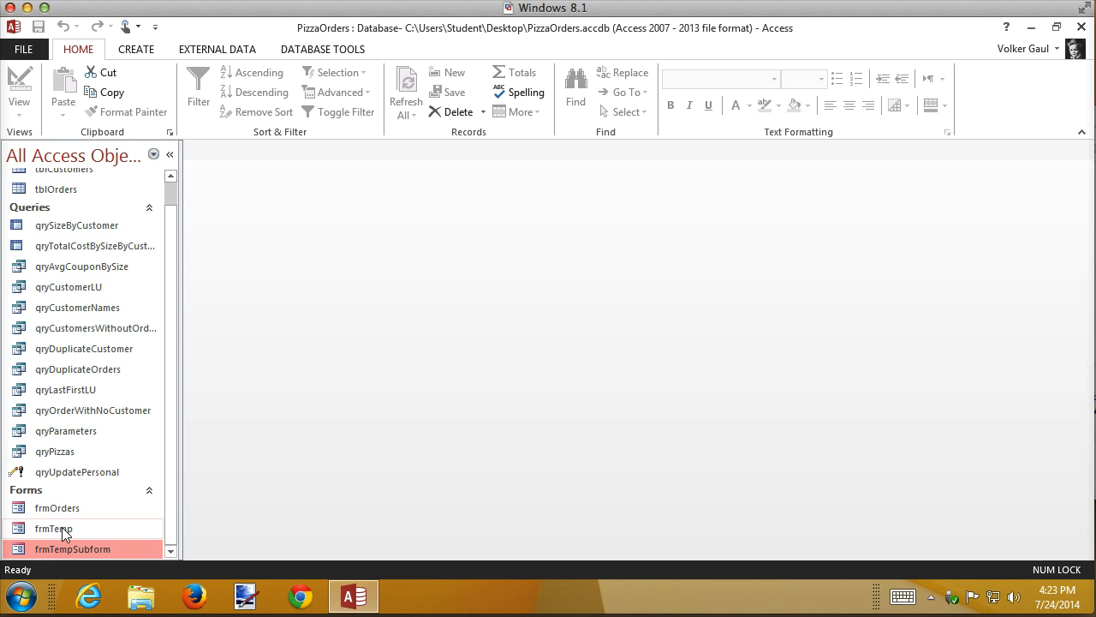
{"action": "right_click", "coordinate": [61, 527]}
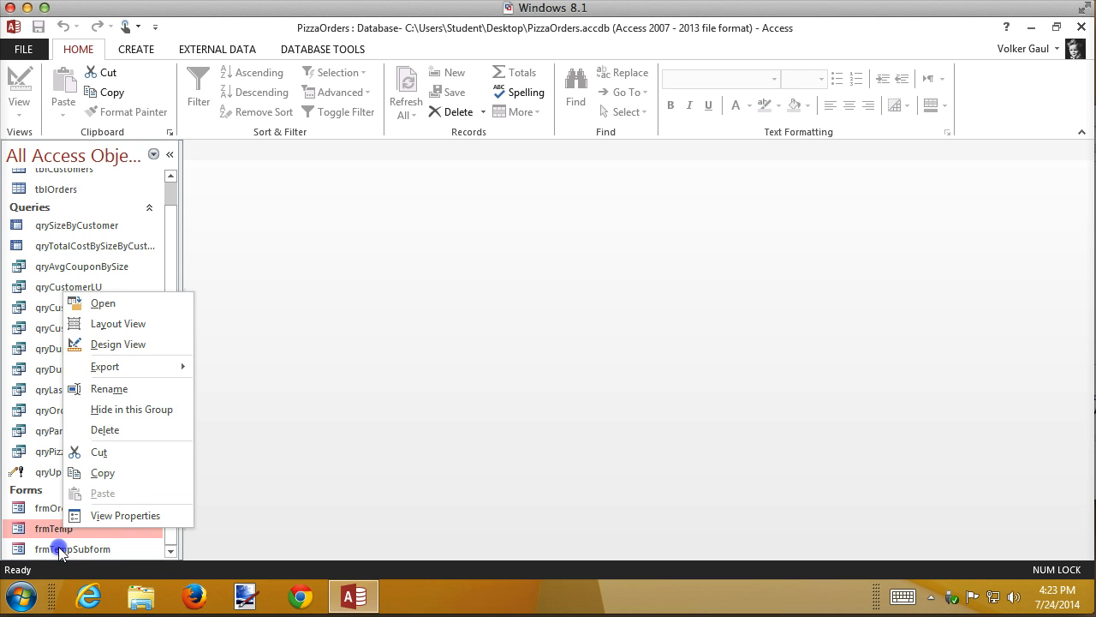
{"action": "right_click", "coordinate": [59, 546]}
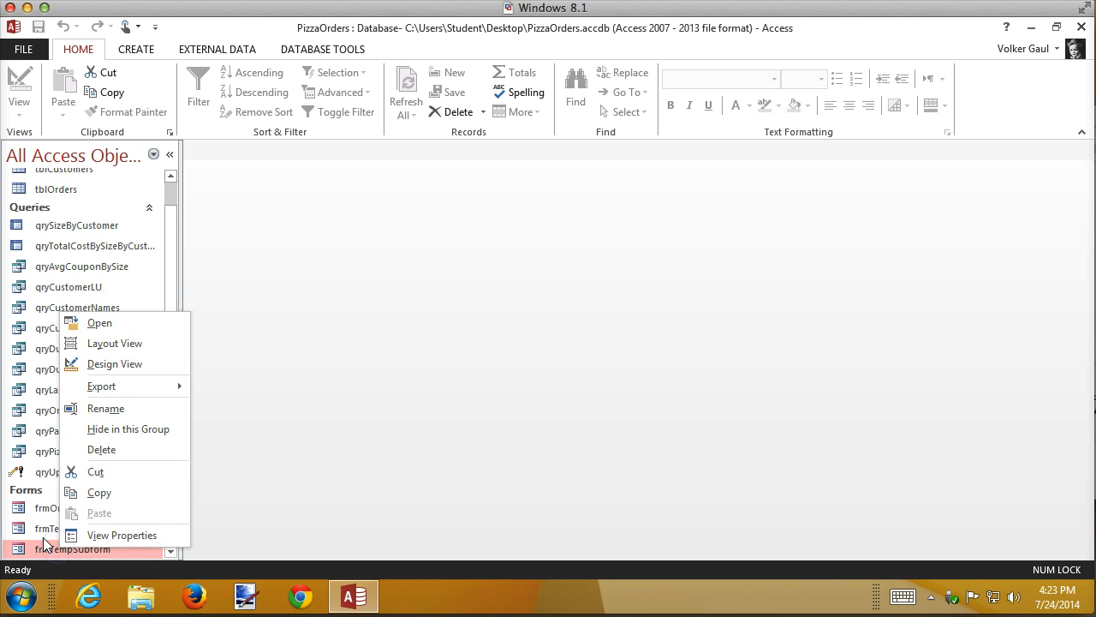
{"action": "left_click", "coordinate": [109, 452]}
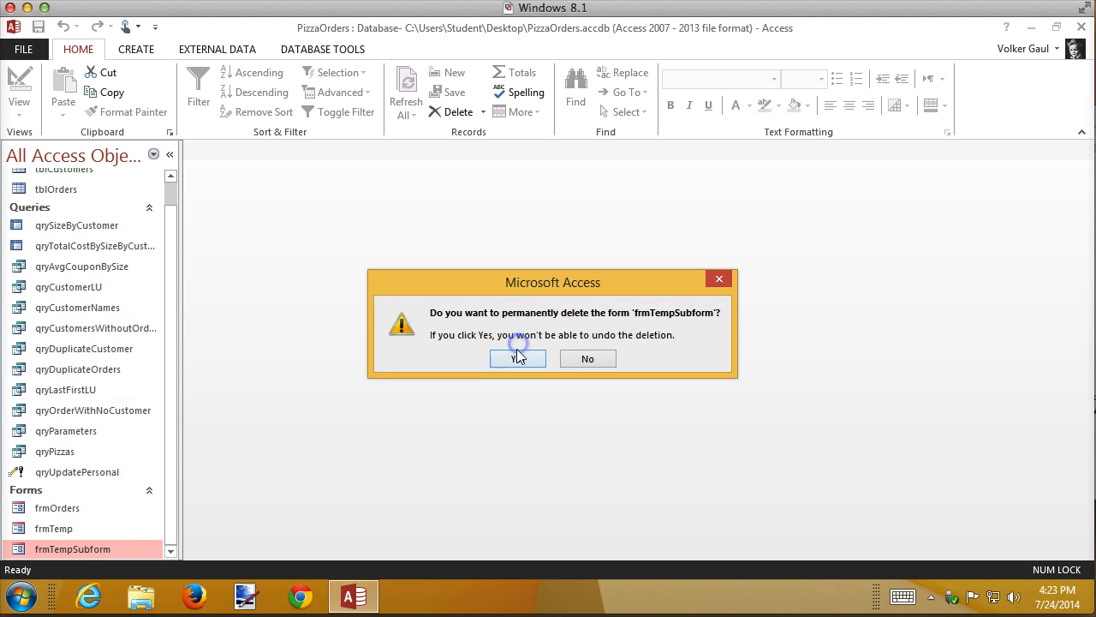
{"action": "left_click", "coordinate": [514, 359]}
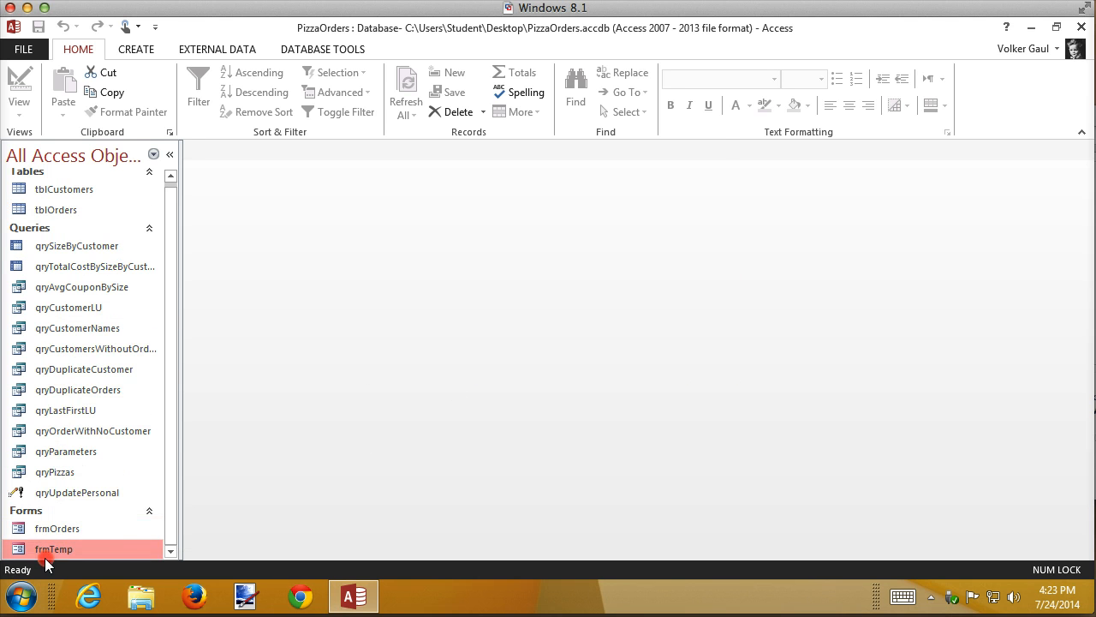
Permanently delete the frmTemp form from the database.
{"action": "right_click", "coordinate": [46, 553]}
{"action": "left_click", "coordinate": [90, 463]}
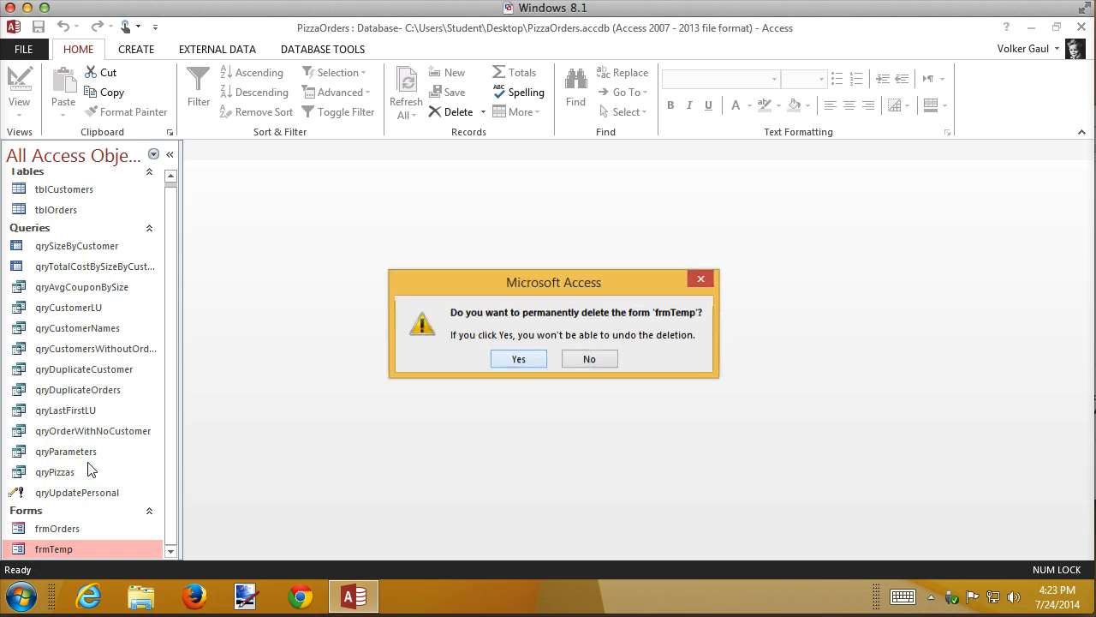
{"action": "left_click", "coordinate": [504, 362]}
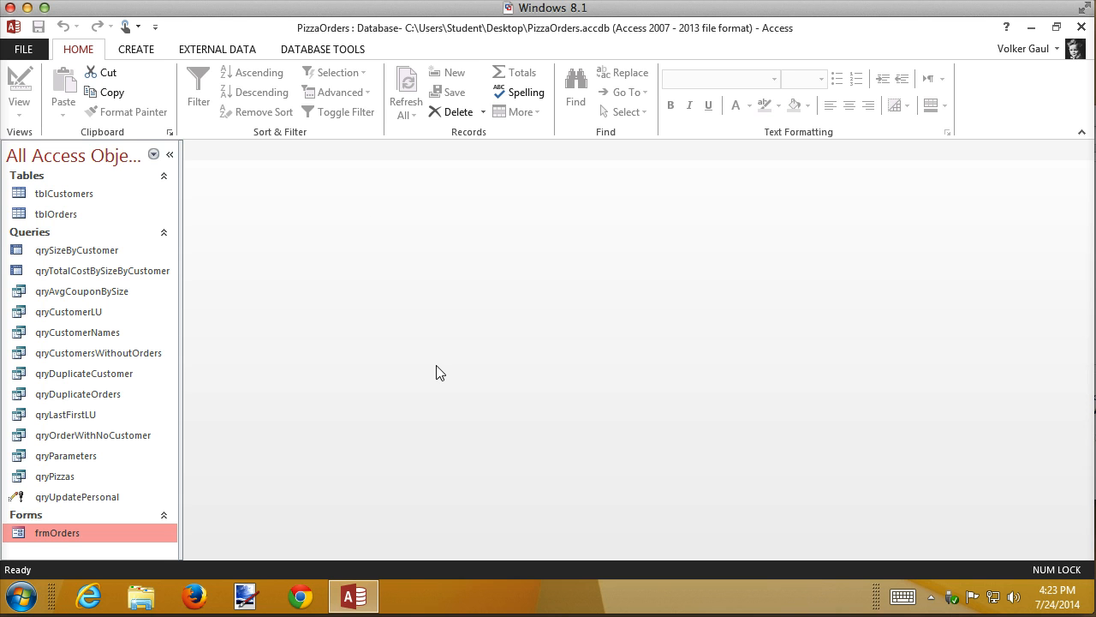
Start a new Form Wizard form based on tblCustomers with the custFirstName, custLastName and phoneNumber fields, leaving out customerID.
{"action": "left_click", "coordinate": [83, 195]}
{"action": "left_click", "coordinate": [134, 48]}
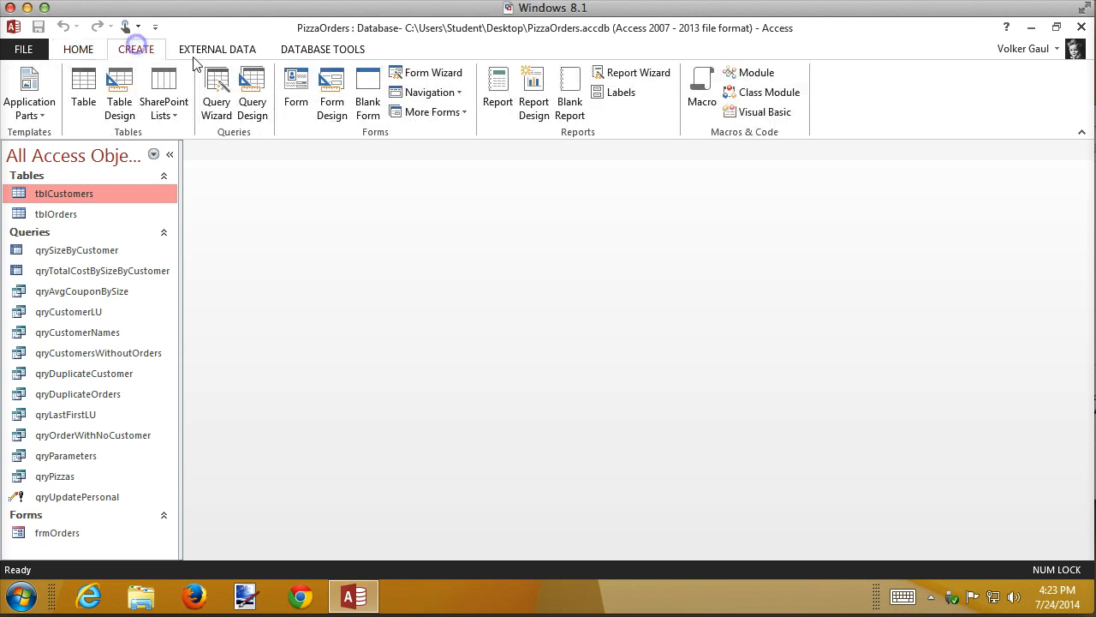
{"action": "left_click", "coordinate": [426, 77]}
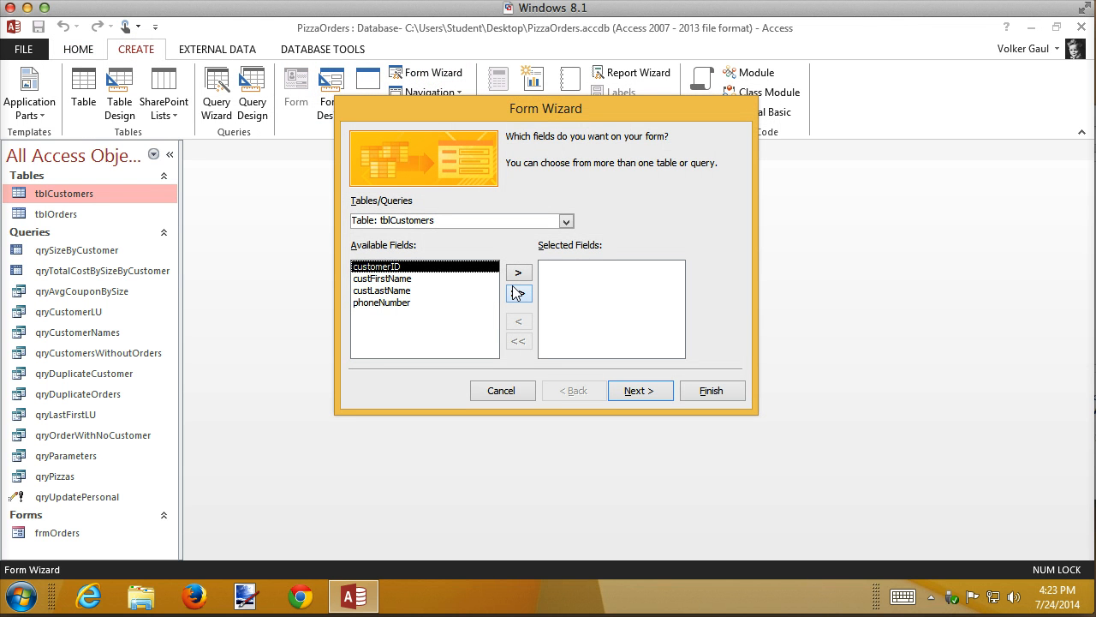
{"action": "left_click", "coordinate": [519, 292]}
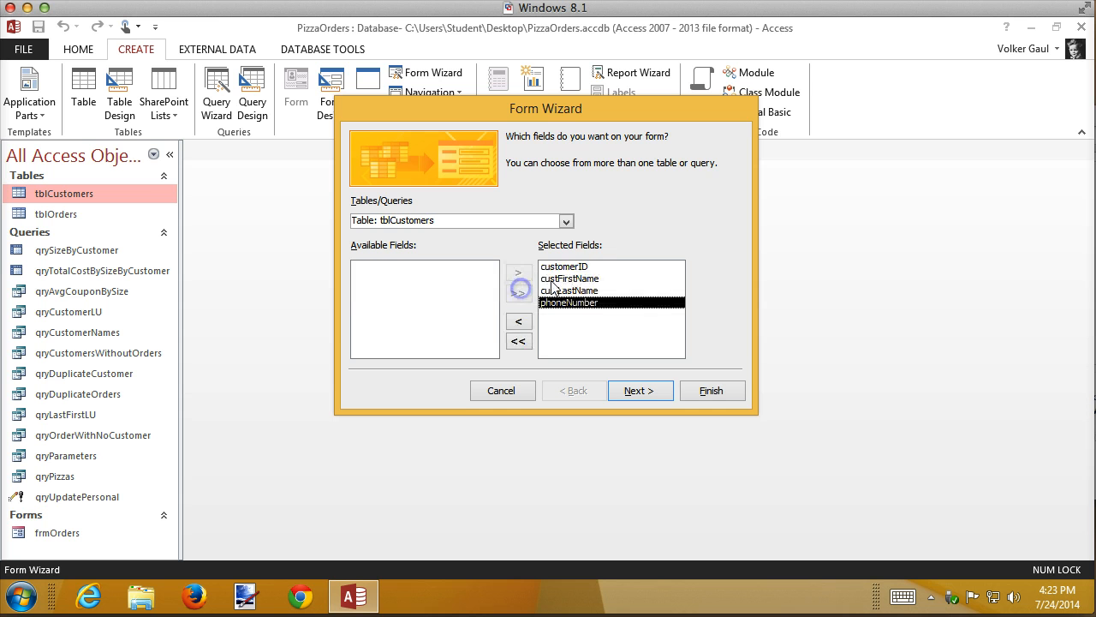
{"action": "left_click", "coordinate": [569, 266]}
{"action": "left_click", "coordinate": [524, 322]}
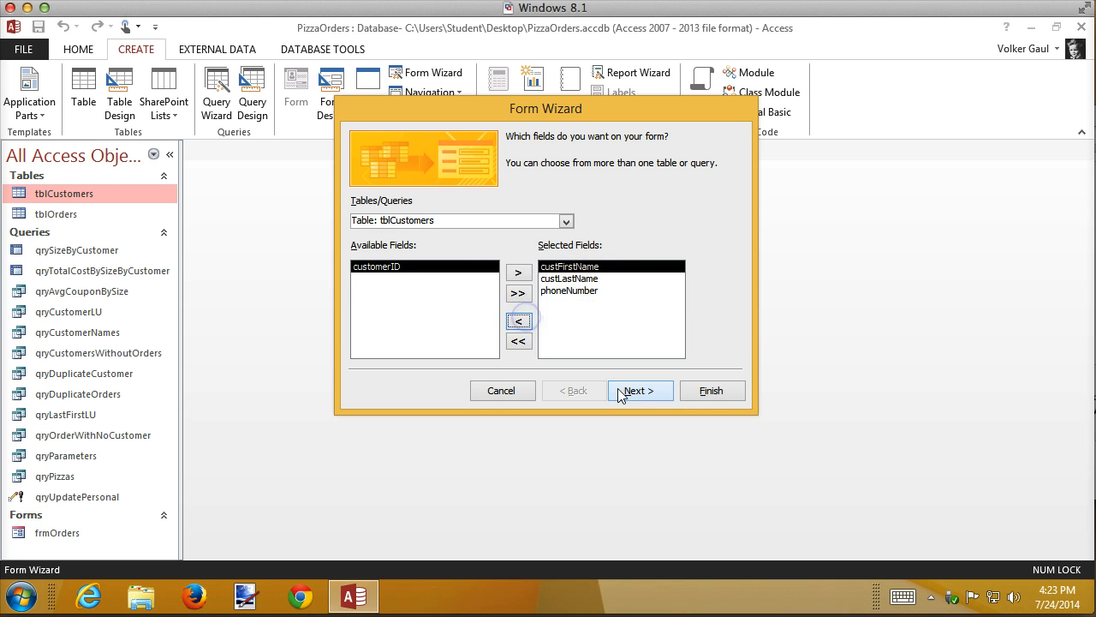
Keep the default form layout, title the form frmCustomerOrders, and finish the wizard with the form opened for viewing.
{"action": "left_click", "coordinate": [632, 393]}
{"action": "left_click", "coordinate": [635, 389]}
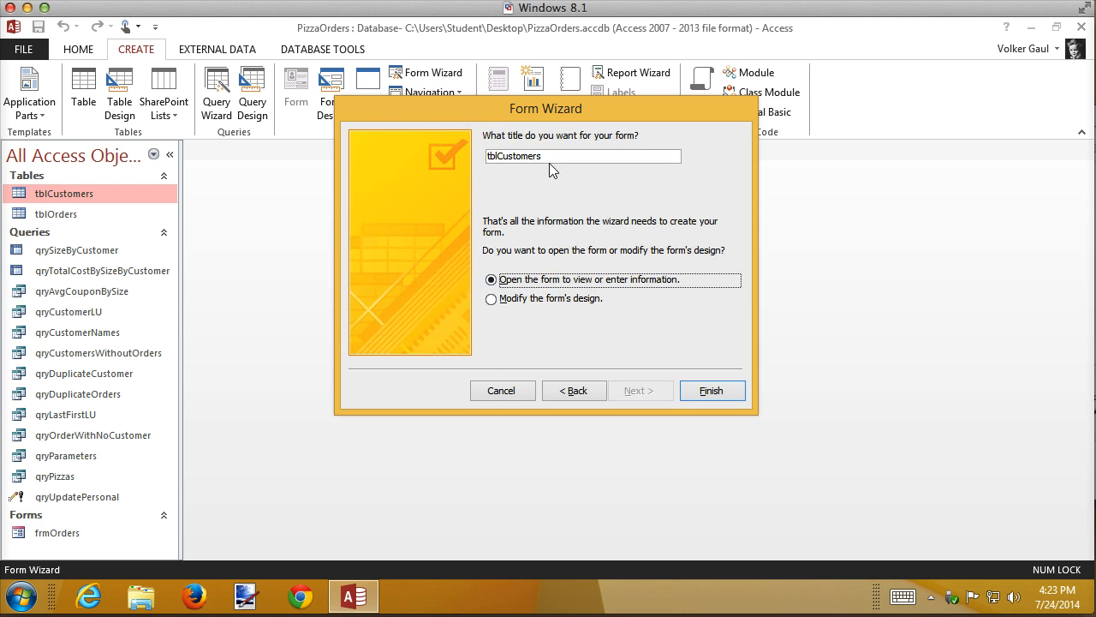
{"action": "left_click_drag", "start_coordinate": [548, 154], "coordinate": [351, 156]}
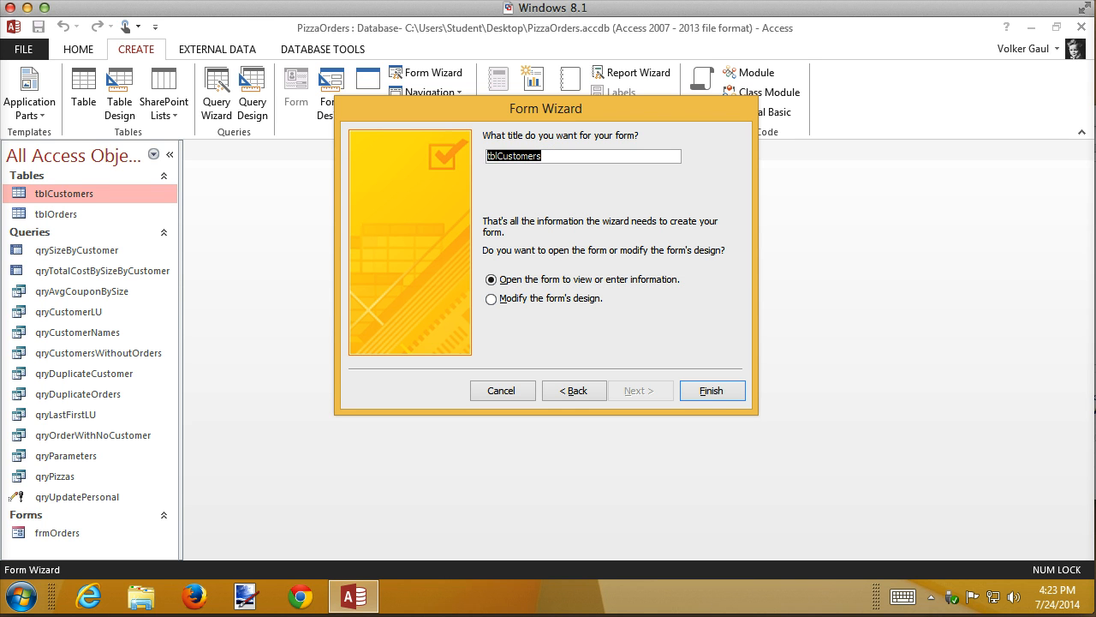
{"action": "type", "text": "frmCu"}
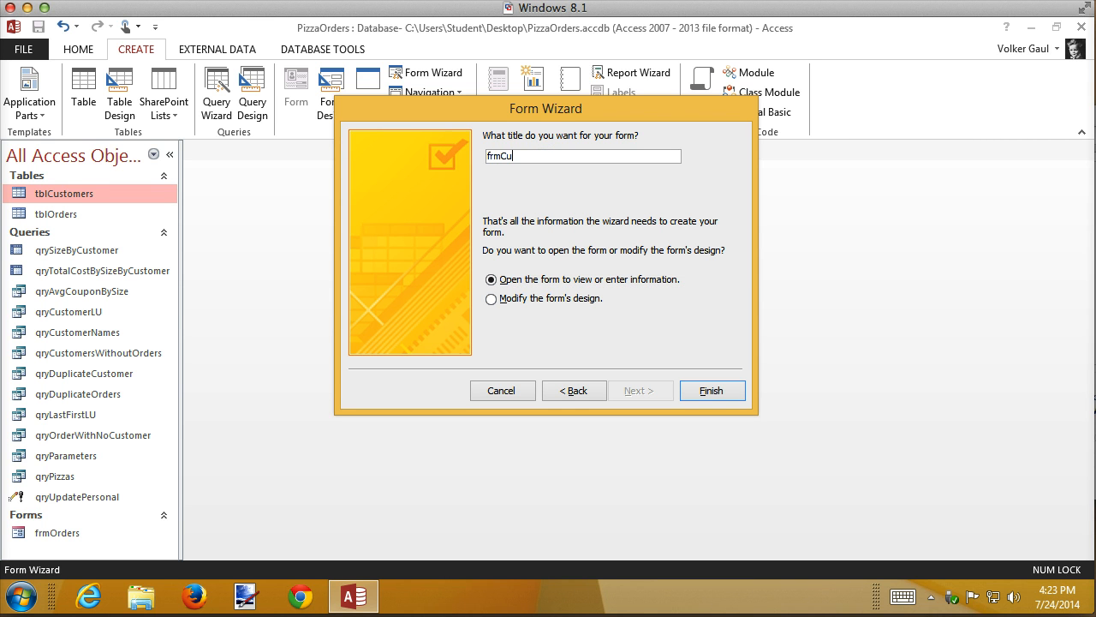
{"action": "type", "text": "stomerOrds"}
{"action": "left_click", "coordinate": [730, 392]}
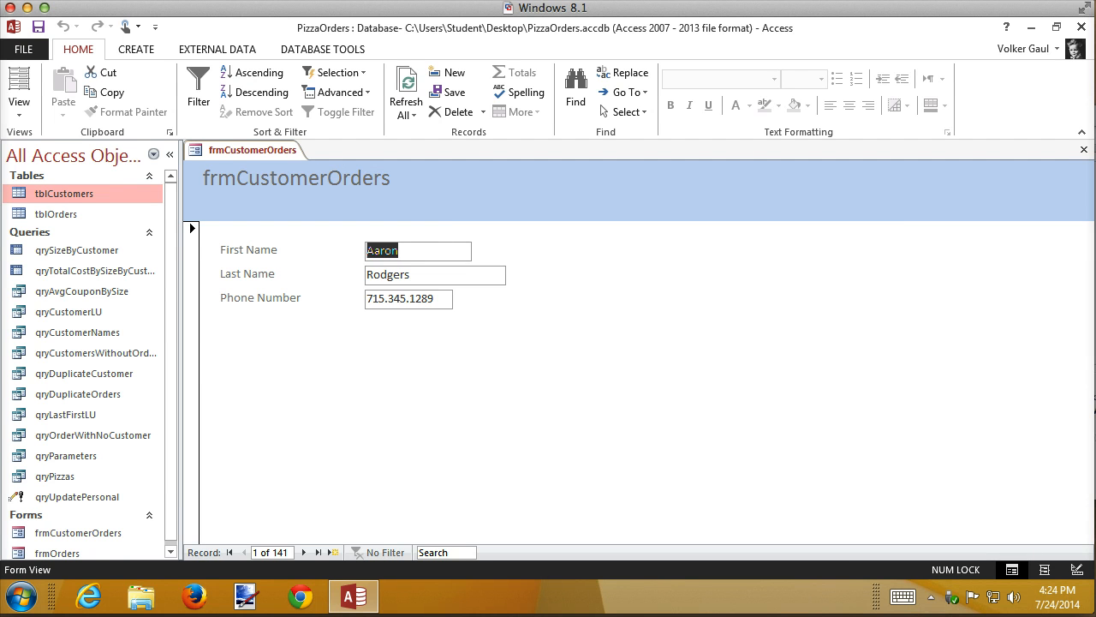
In Layout View, change the title text in the form header to "Customer Orders".
{"action": "left_click", "coordinate": [1044, 570]}
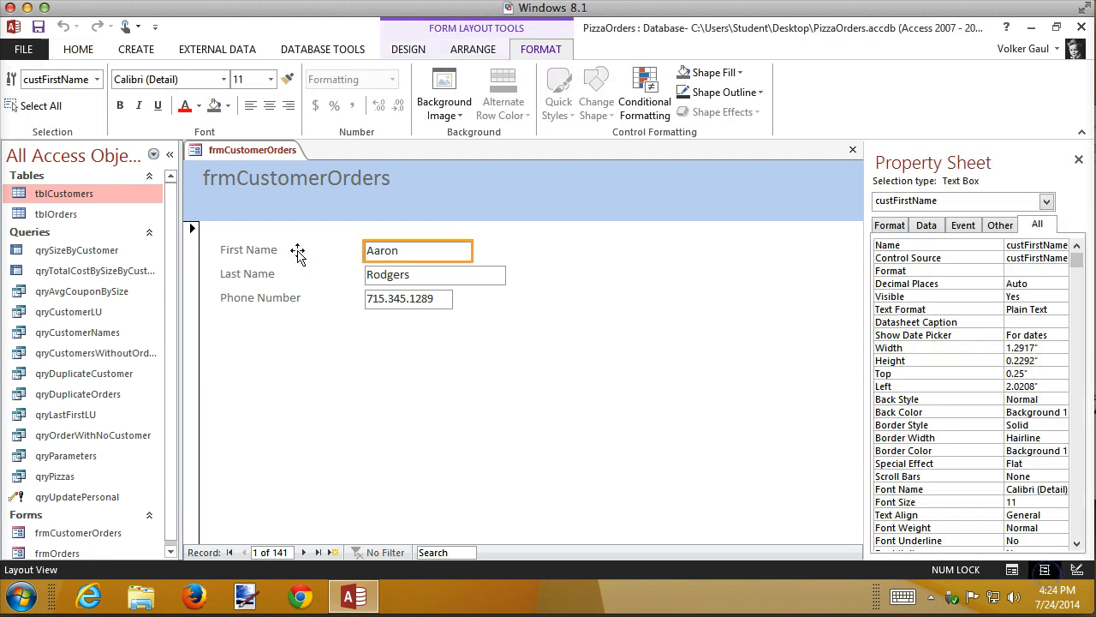
{"action": "left_click", "coordinate": [245, 181]}
{"action": "double_click", "coordinate": [243, 182]}
{"action": "left_click", "coordinate": [239, 181]}
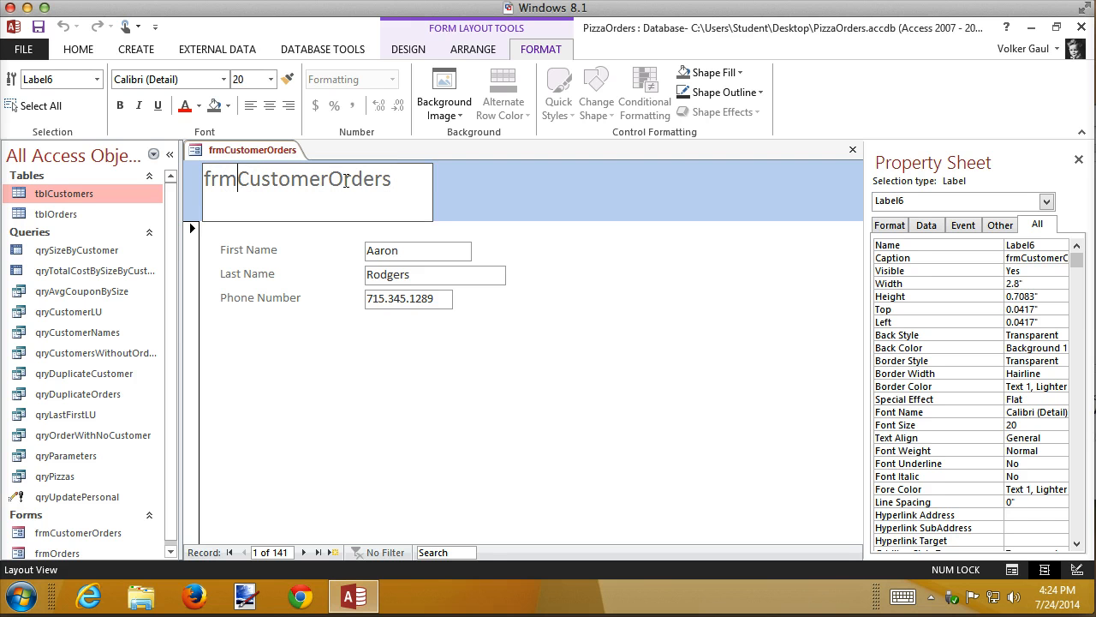
{"action": "key", "text": "BackSpace"}
{"action": "key", "text": "BackSpace"}
{"action": "key", "text": "BackSpace"}
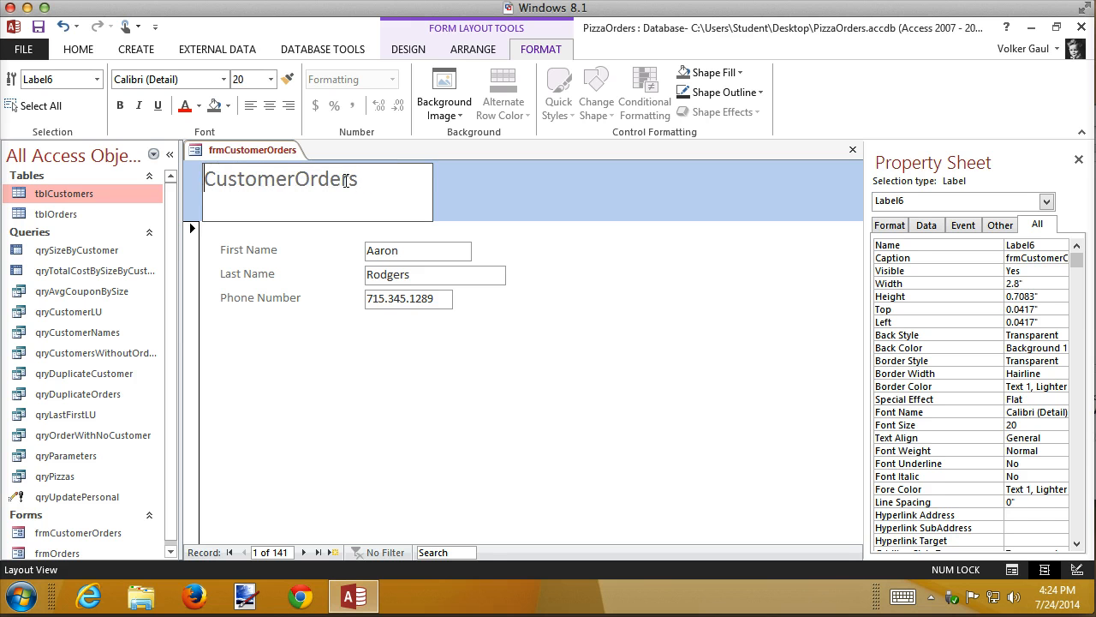
{"action": "key", "text": "Right"}
{"action": "key", "text": "Right"}
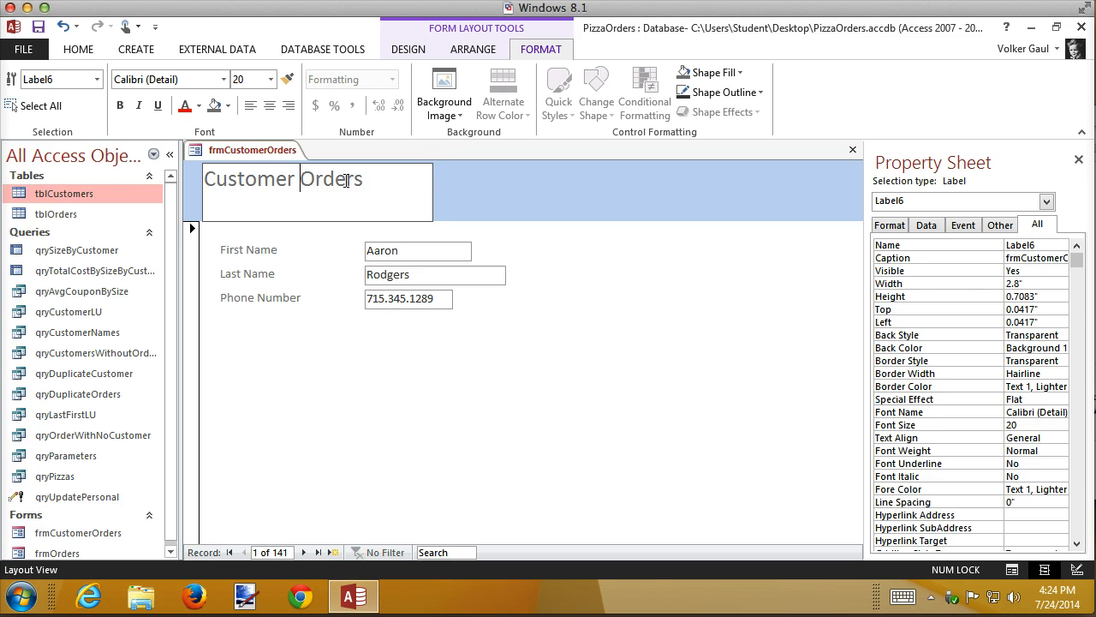
{"action": "left_click", "coordinate": [436, 387]}
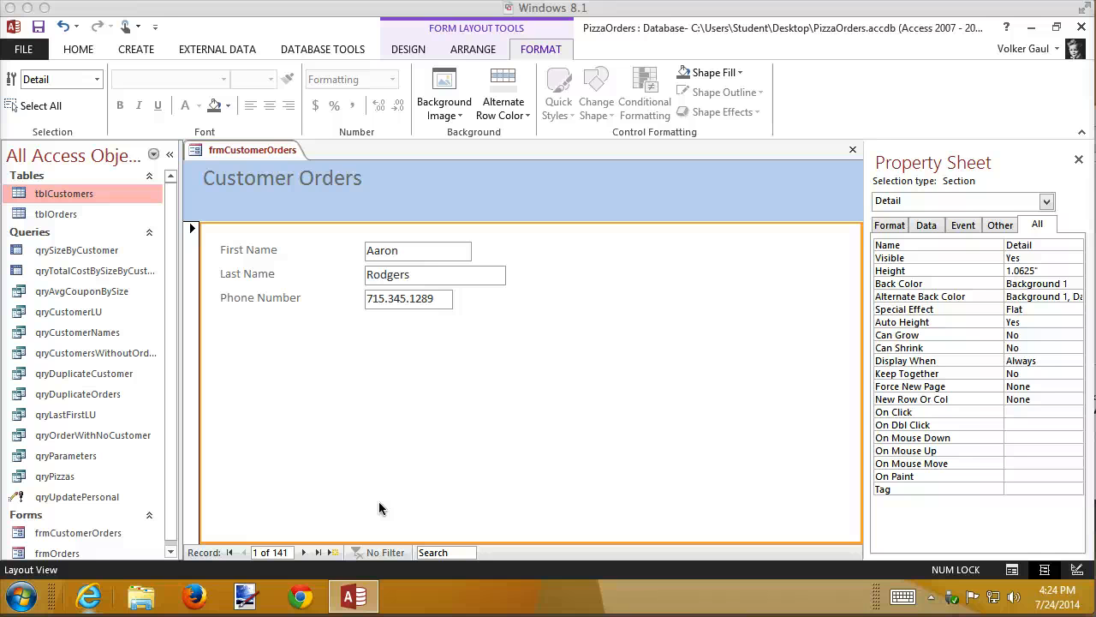
In Design View, extend the Detail section to about 2.8 inches and place a Subform control below the phoneNumber field.
{"action": "left_click", "coordinate": [1077, 569]}
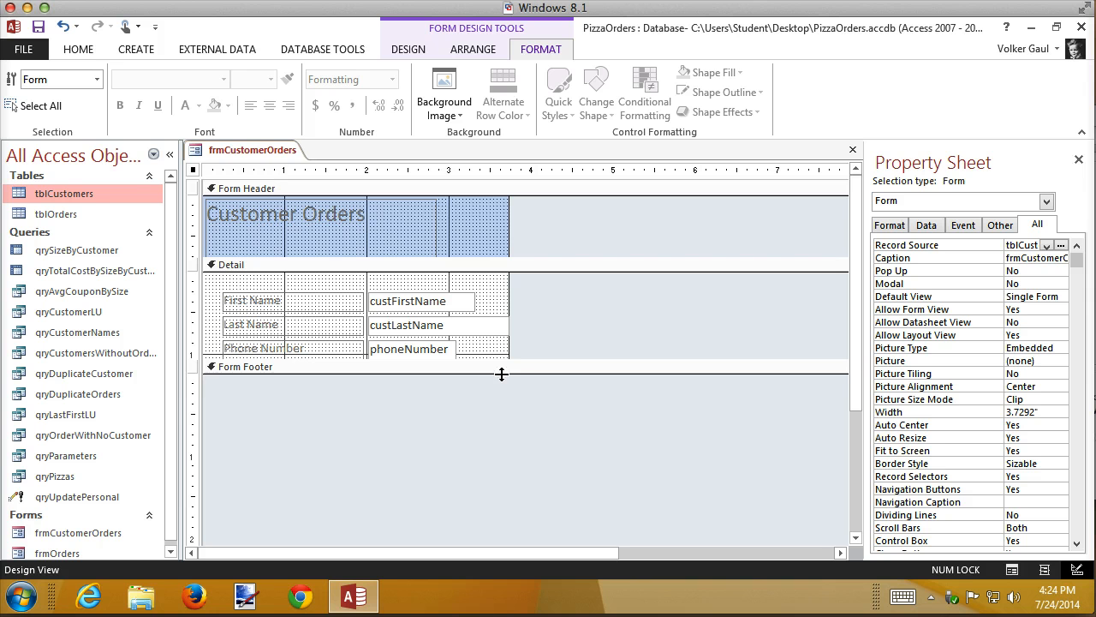
{"action": "left_click_drag", "start_coordinate": [502, 375], "coordinate": [481, 500]}
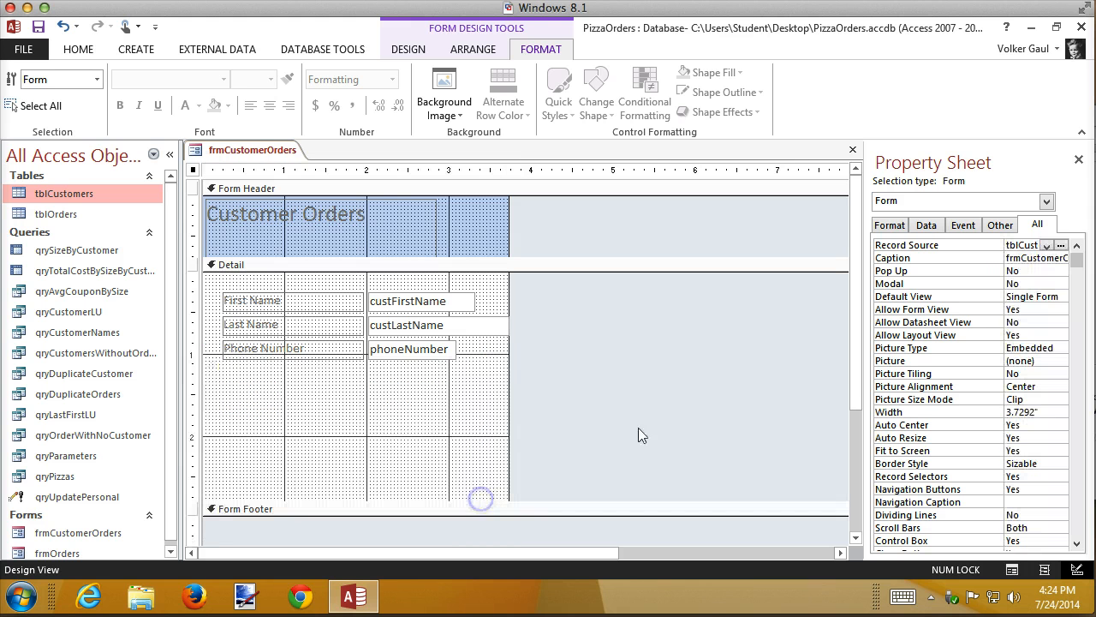
{"action": "left_click", "coordinate": [408, 49]}
{"action": "left_click", "coordinate": [541, 110]}
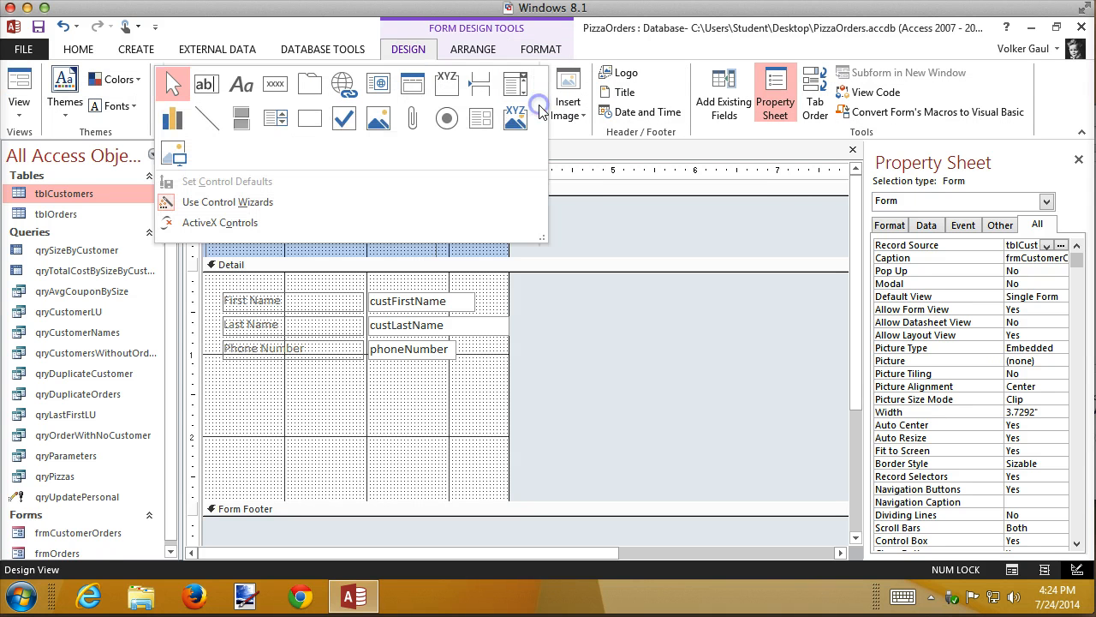
{"action": "left_click", "coordinate": [477, 124]}
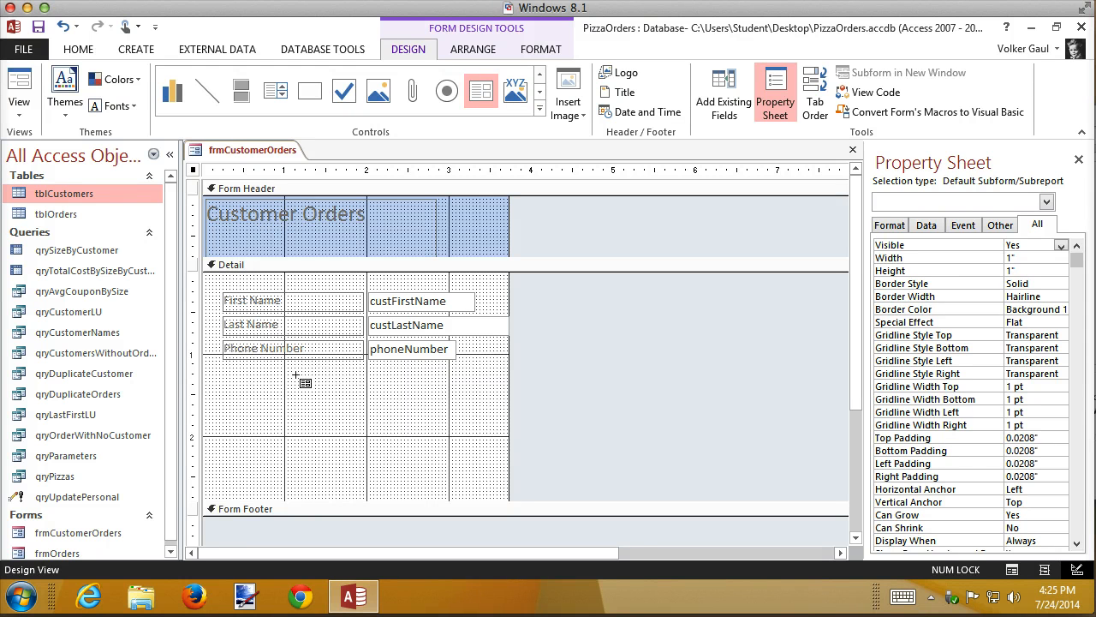
{"action": "left_click", "coordinate": [371, 374]}
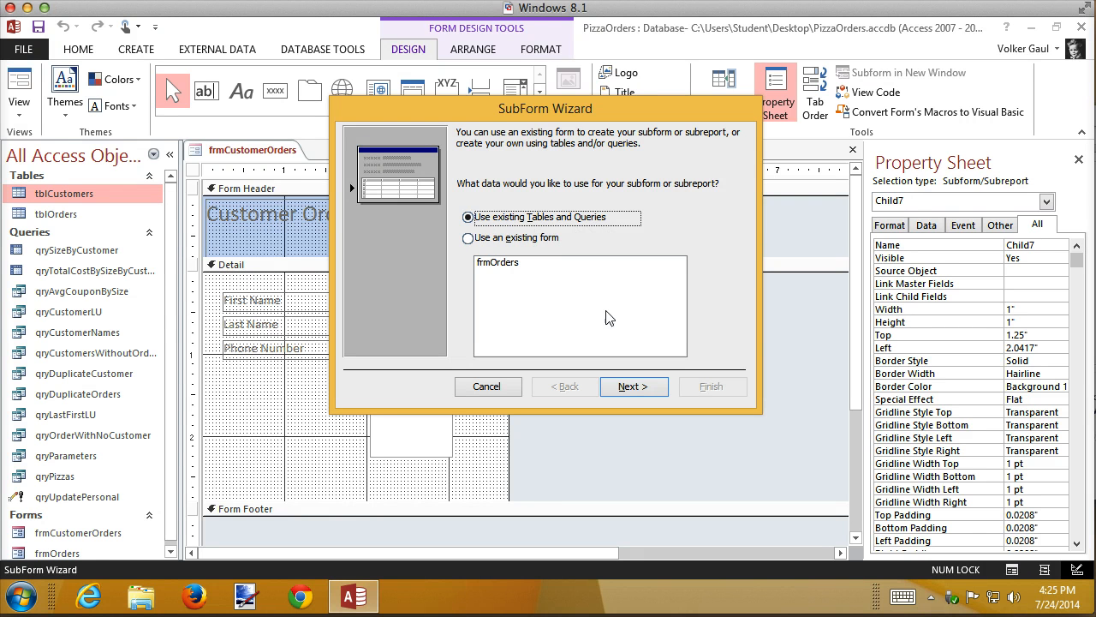
Base the subform on the tblOrders table with the orderDate, size, cheeseSticks, coupon and orderTotal fields.
{"action": "left_click", "coordinate": [634, 388]}
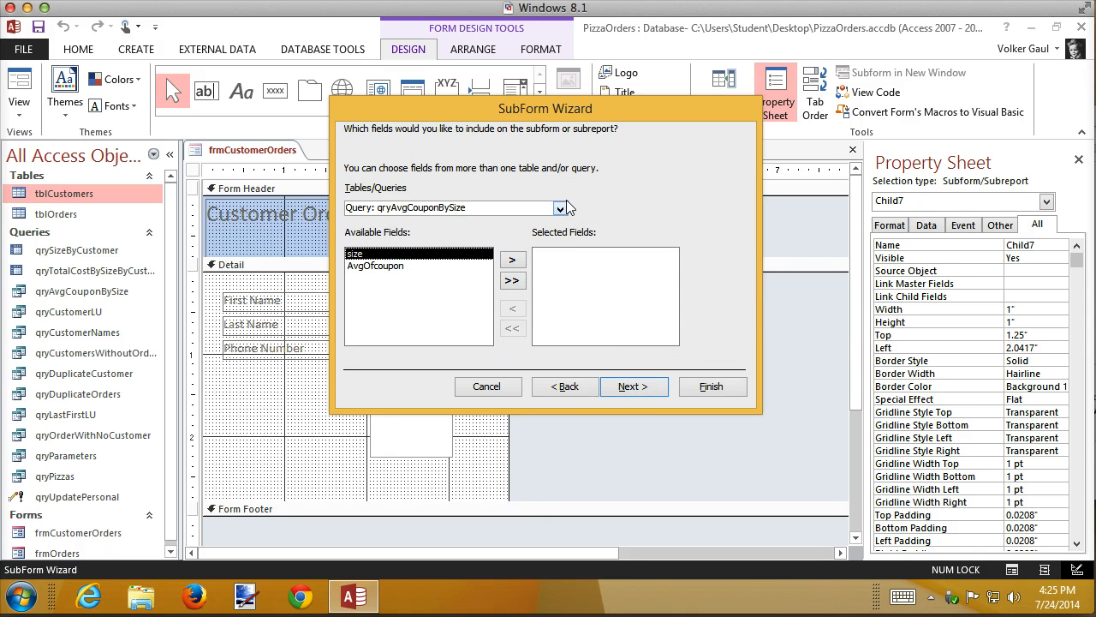
{"action": "left_click", "coordinate": [562, 208]}
{"action": "left_click_drag", "start_coordinate": [559, 282], "coordinate": [559, 221]}
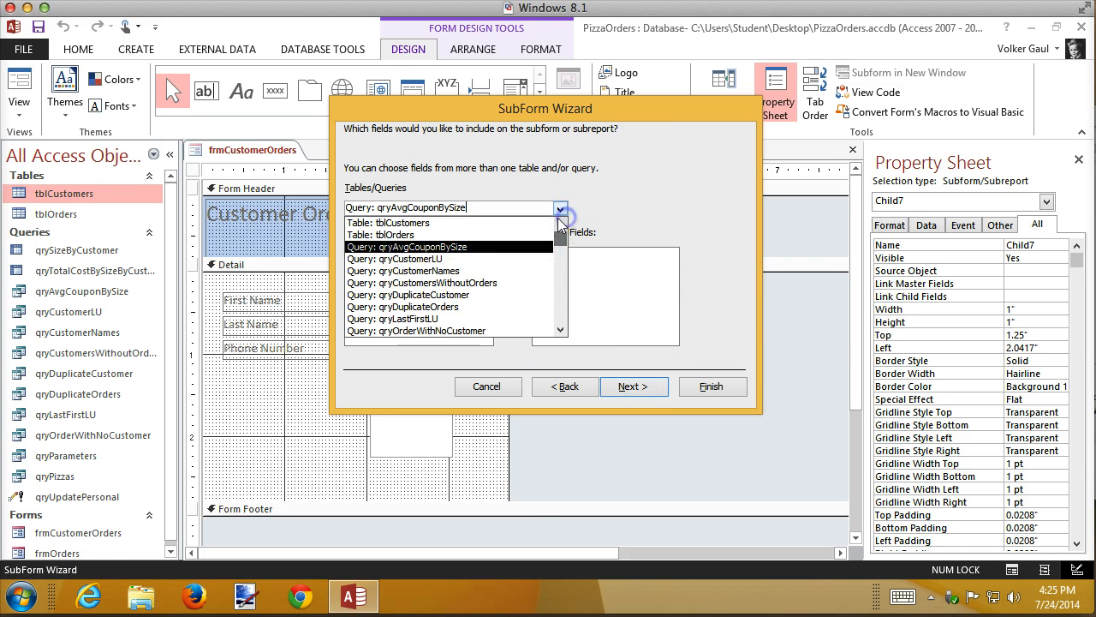
{"action": "left_click", "coordinate": [410, 235]}
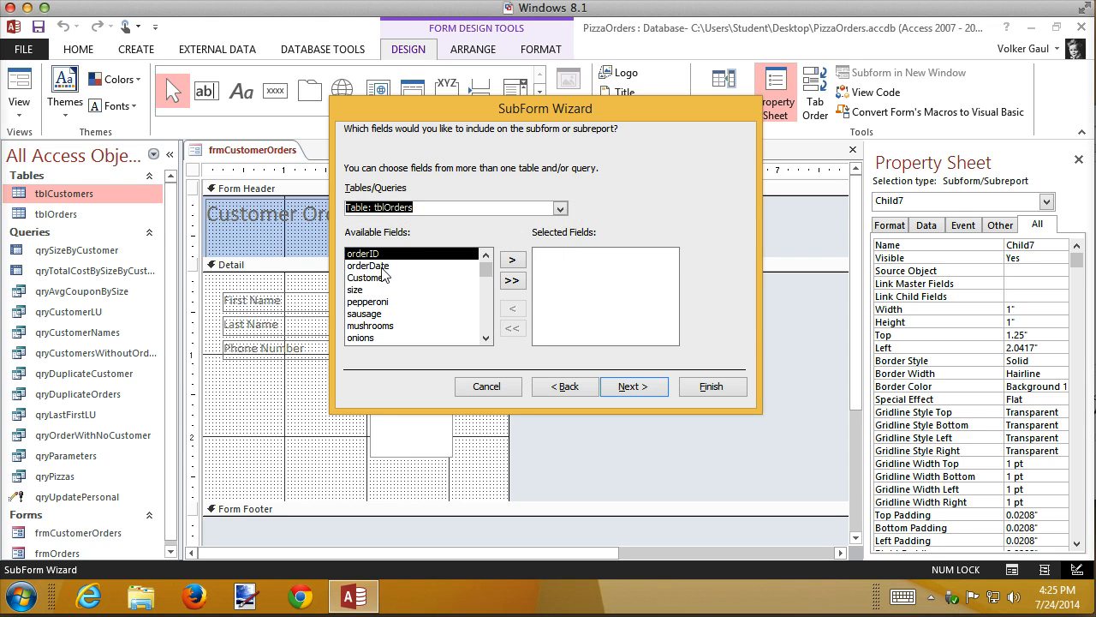
{"action": "double_click", "coordinate": [377, 266]}
{"action": "double_click", "coordinate": [373, 278]}
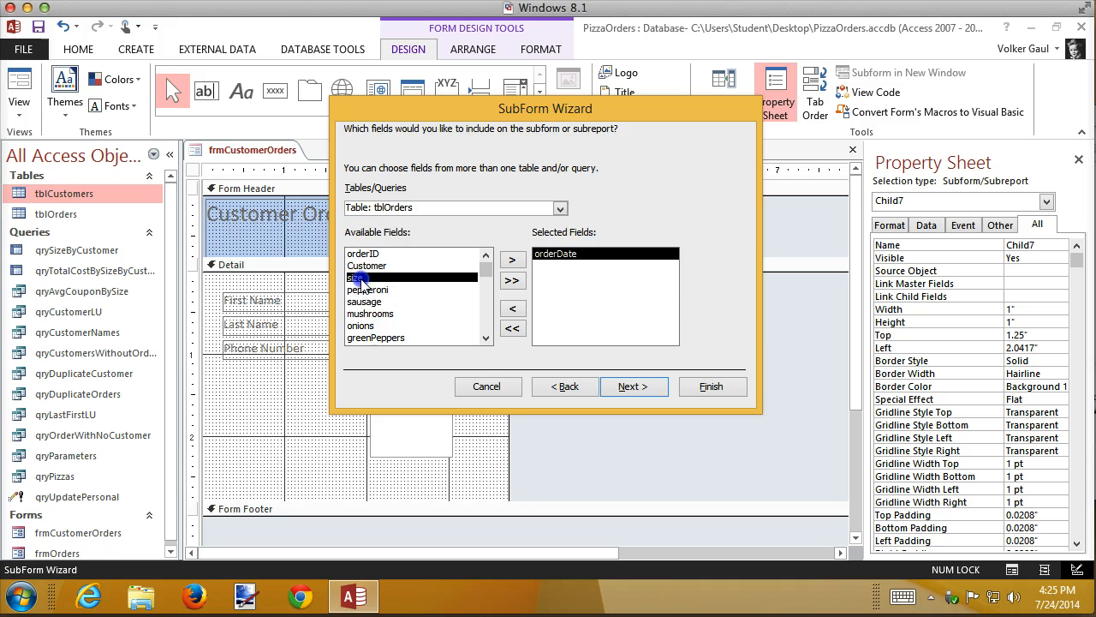
{"action": "left_click", "coordinate": [486, 338]}
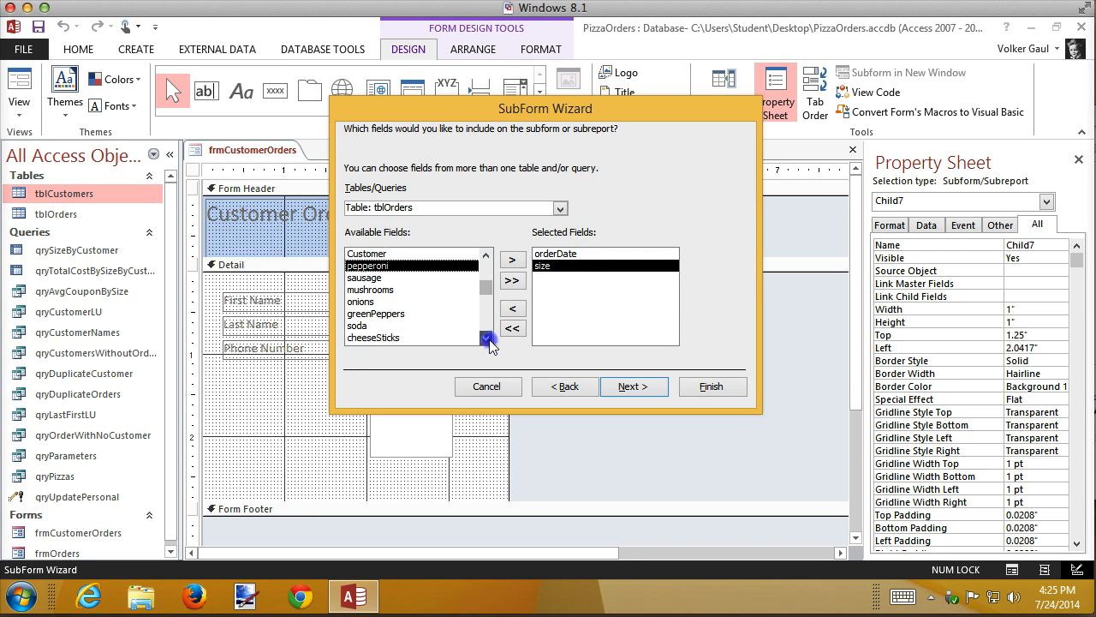
{"action": "left_click", "coordinate": [485, 339]}
{"action": "left_click", "coordinate": [485, 338]}
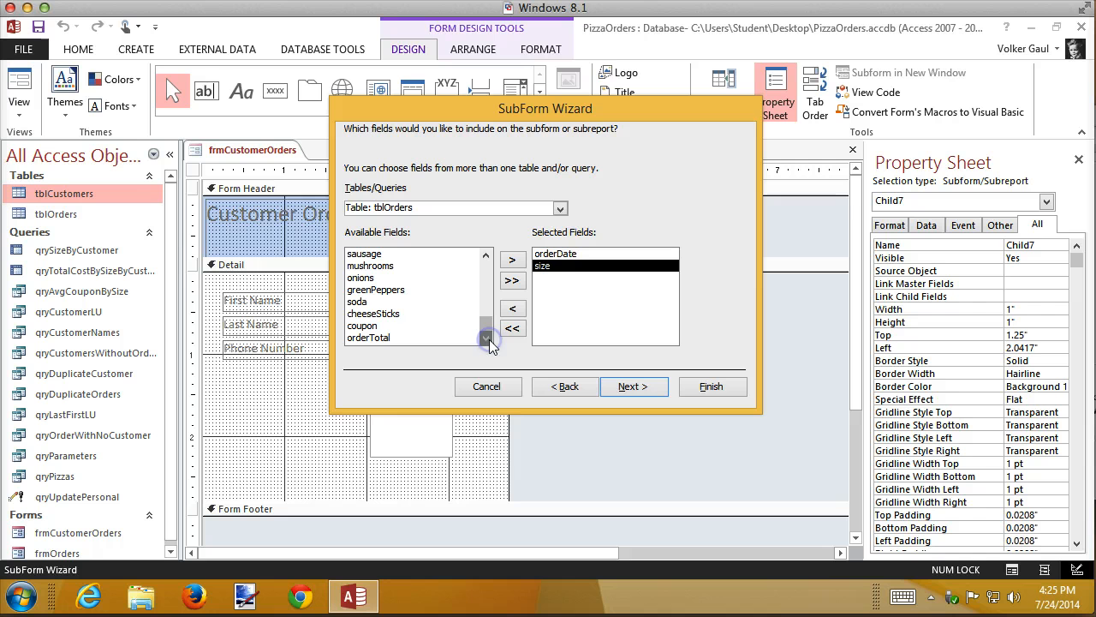
{"action": "double_click", "coordinate": [387, 314]}
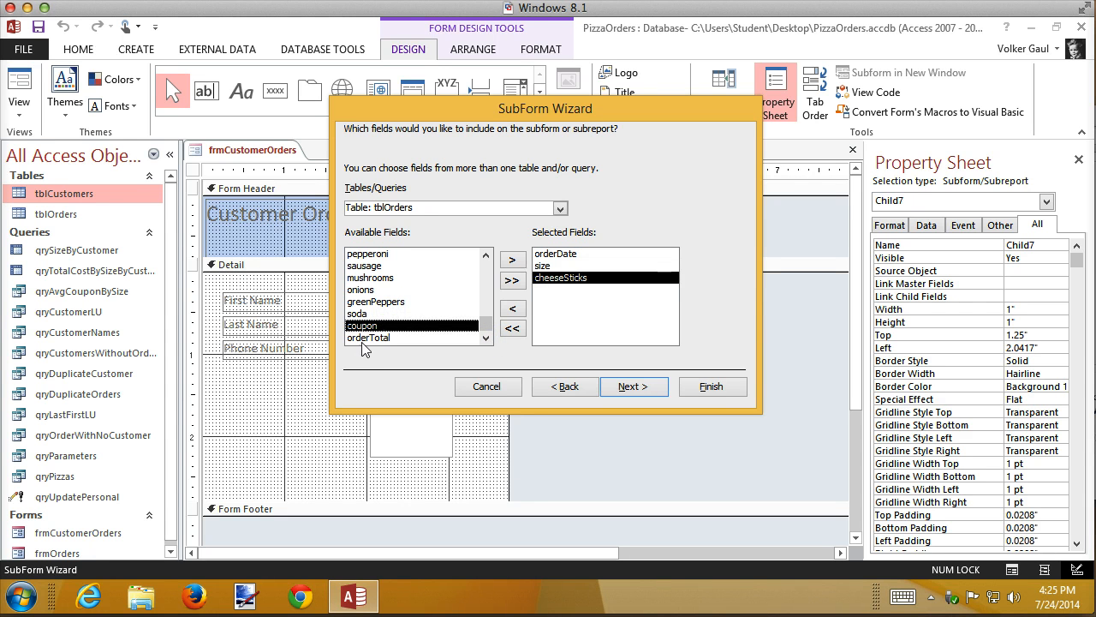
{"action": "double_click", "coordinate": [375, 327]}
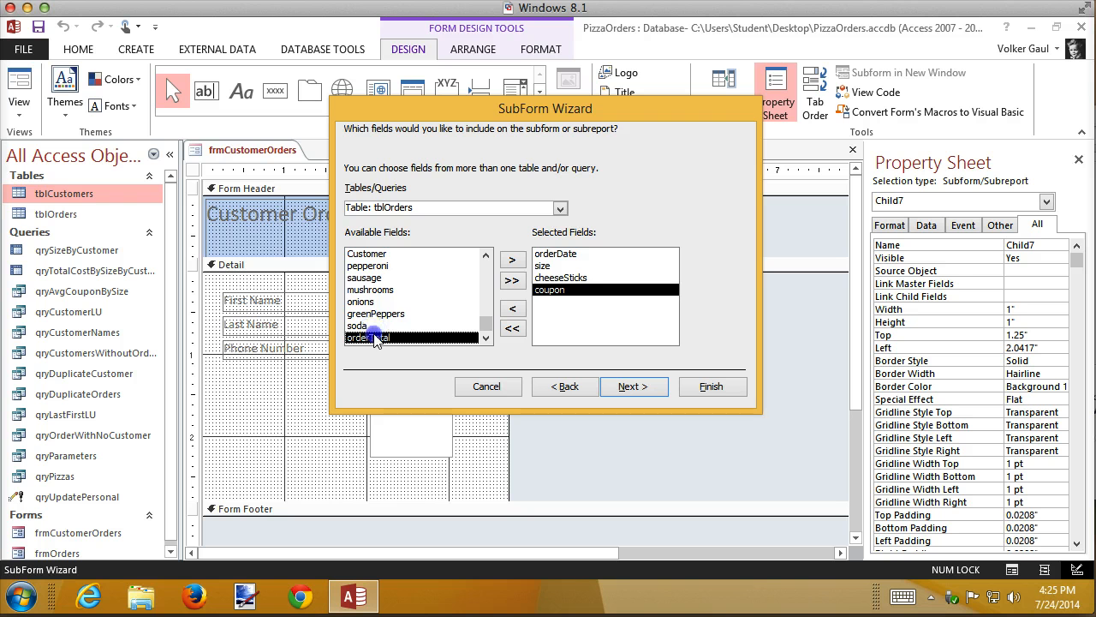
{"action": "double_click", "coordinate": [374, 336]}
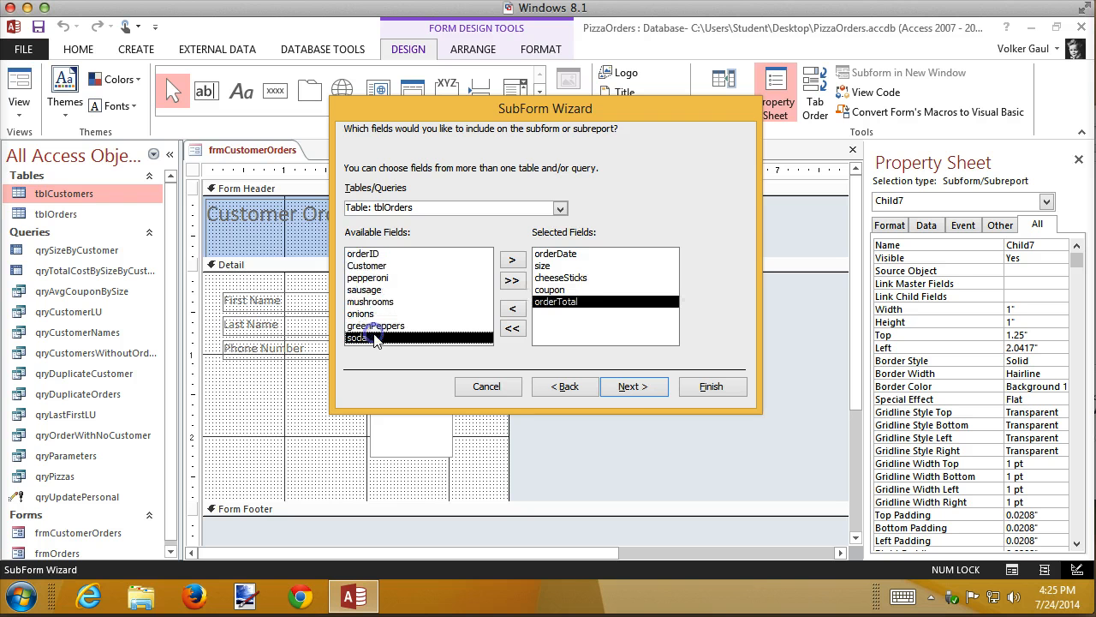
Link the subform to tblCustomers using customerID, name it frmOrdersSubform, and finish the SubForm Wizard.
{"action": "left_click", "coordinate": [624, 387]}
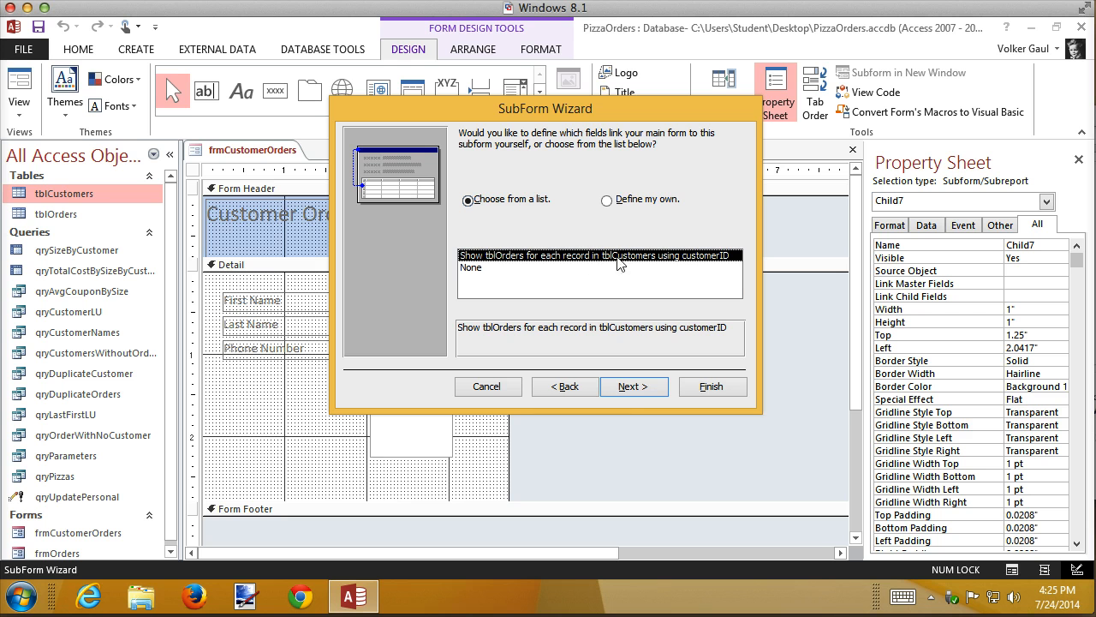
{"action": "left_click", "coordinate": [633, 386]}
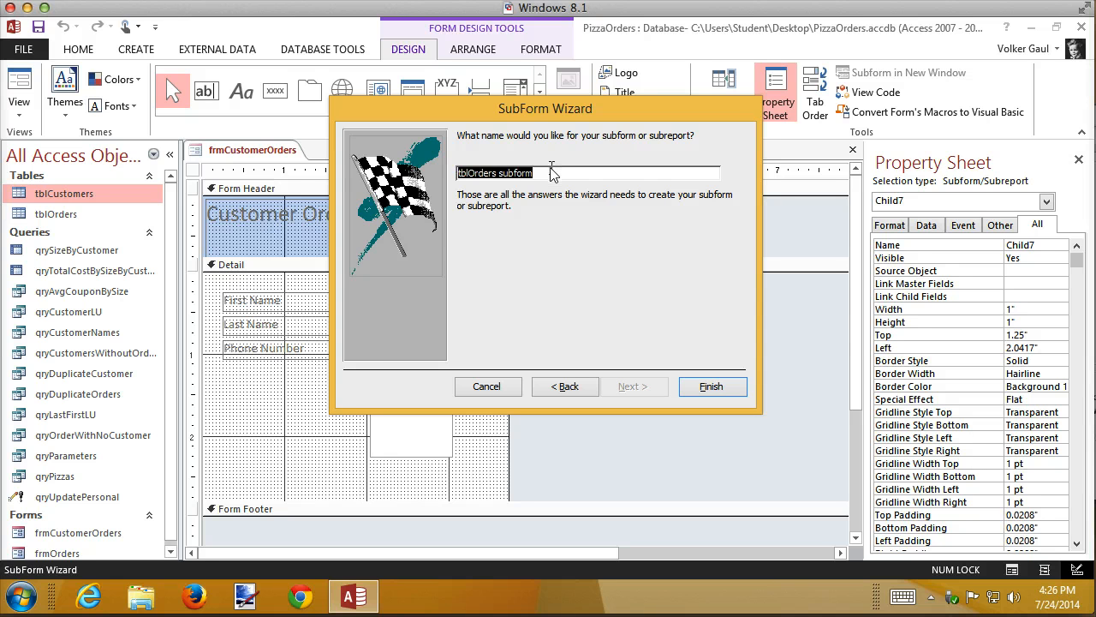
{"action": "type", "text": "fr"}
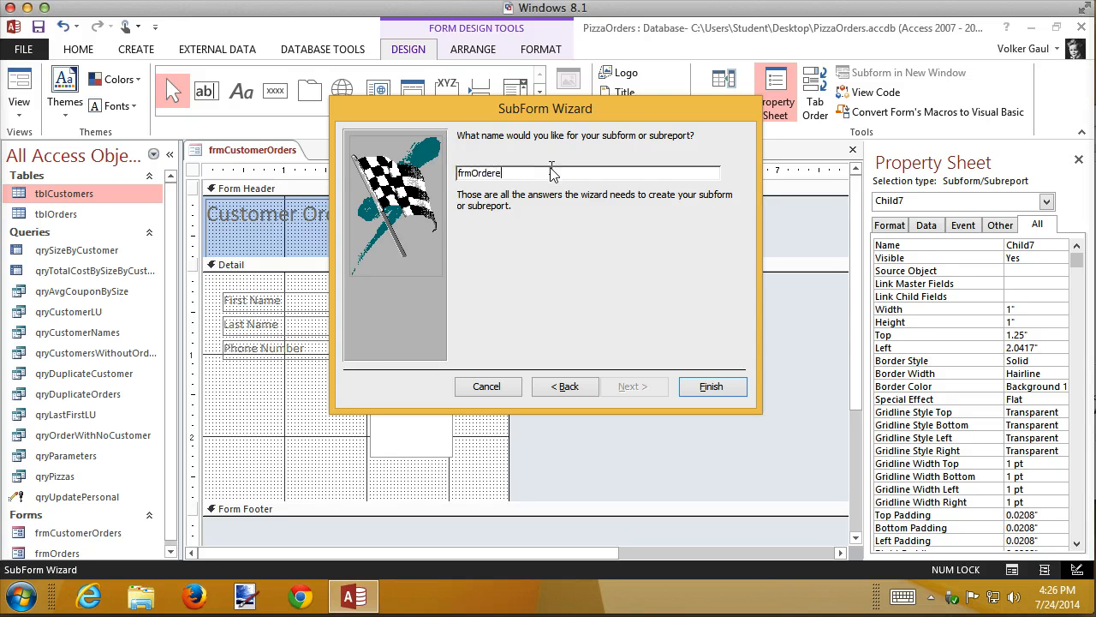
{"action": "type", "text": "mOrdersSubform"}
{"action": "left_click", "coordinate": [712, 387]}
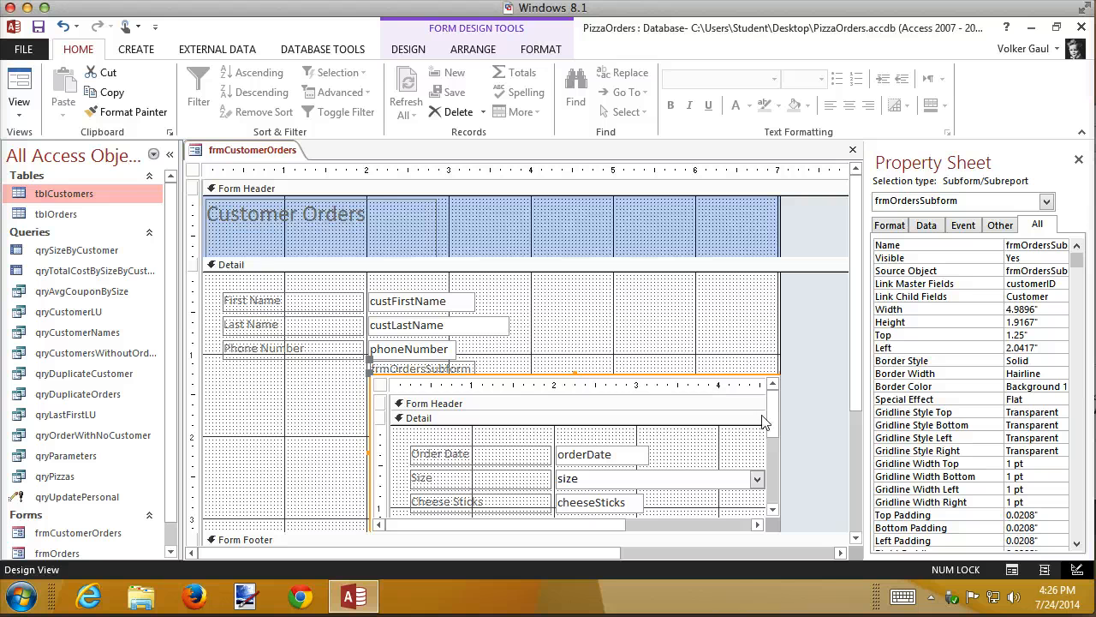
Return to Layout View and delete the frmOrdersSubform label above the subform.
{"action": "left_click", "coordinate": [1043, 570]}
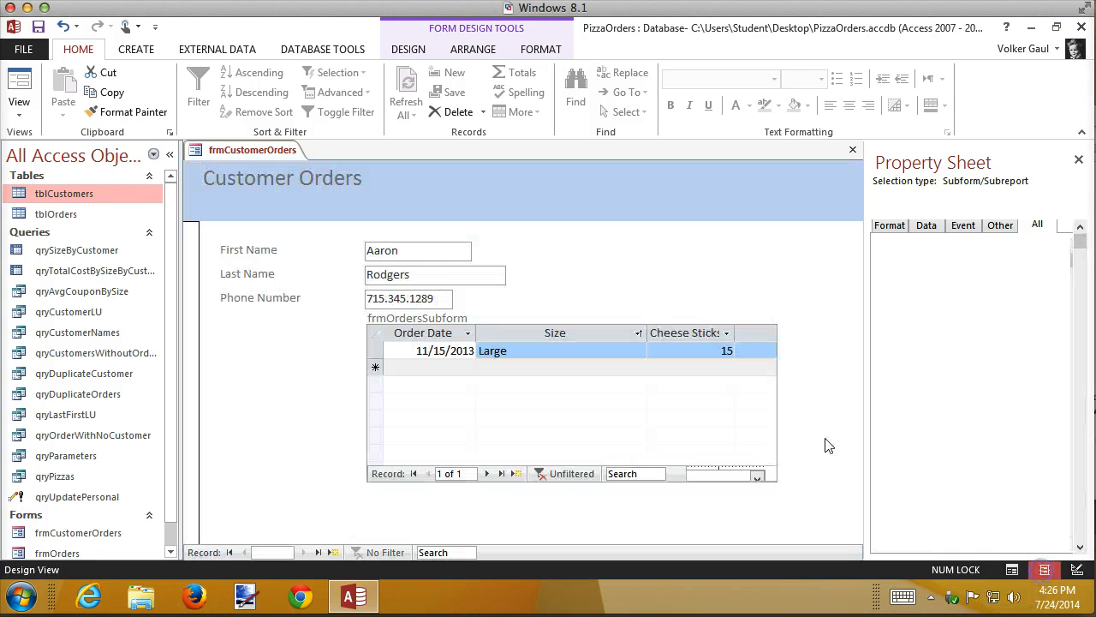
{"action": "left_click", "coordinate": [428, 318]}
{"action": "key", "text": "Delete"}
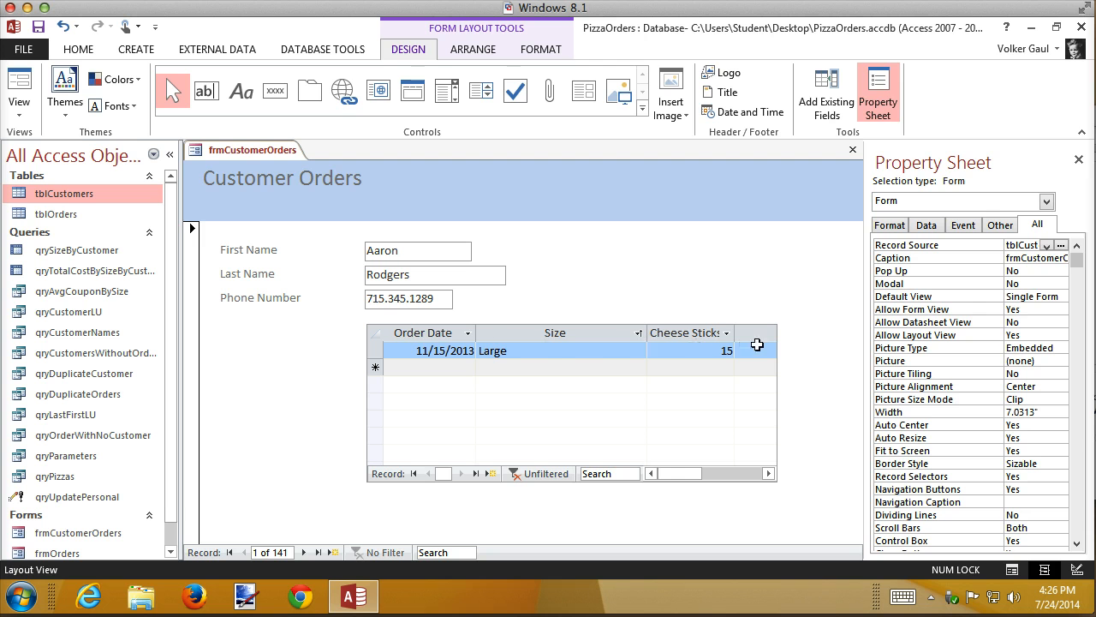
Fit all the subform's datasheet columns to their contents, including Order Total, and widen the subform to about 5.48 inches.
{"action": "left_click", "coordinate": [377, 341]}
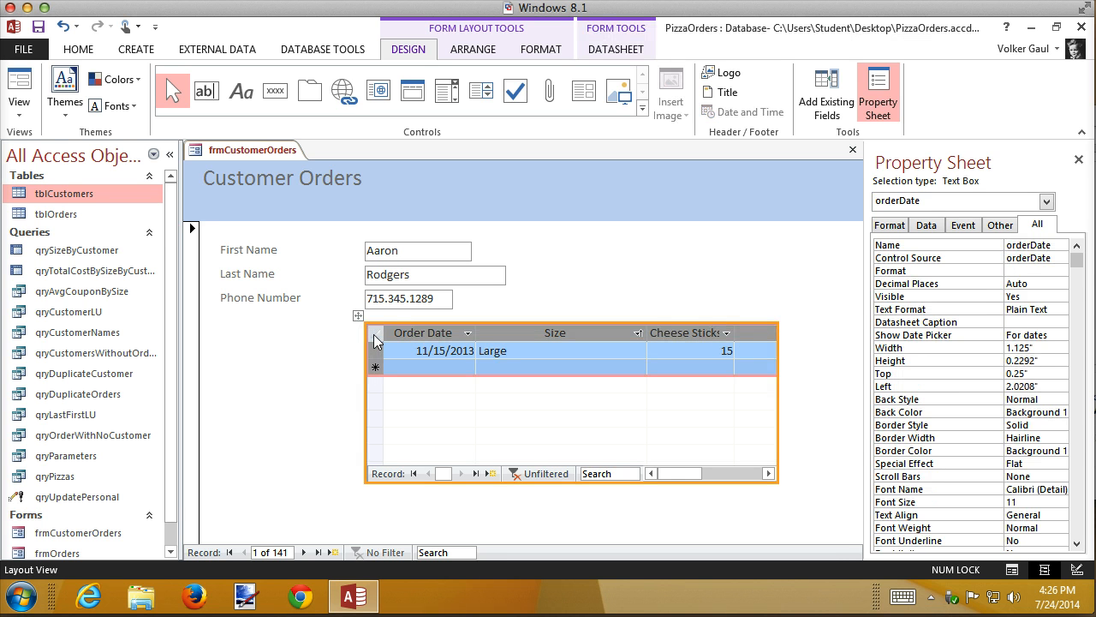
{"action": "double_click", "coordinate": [476, 334]}
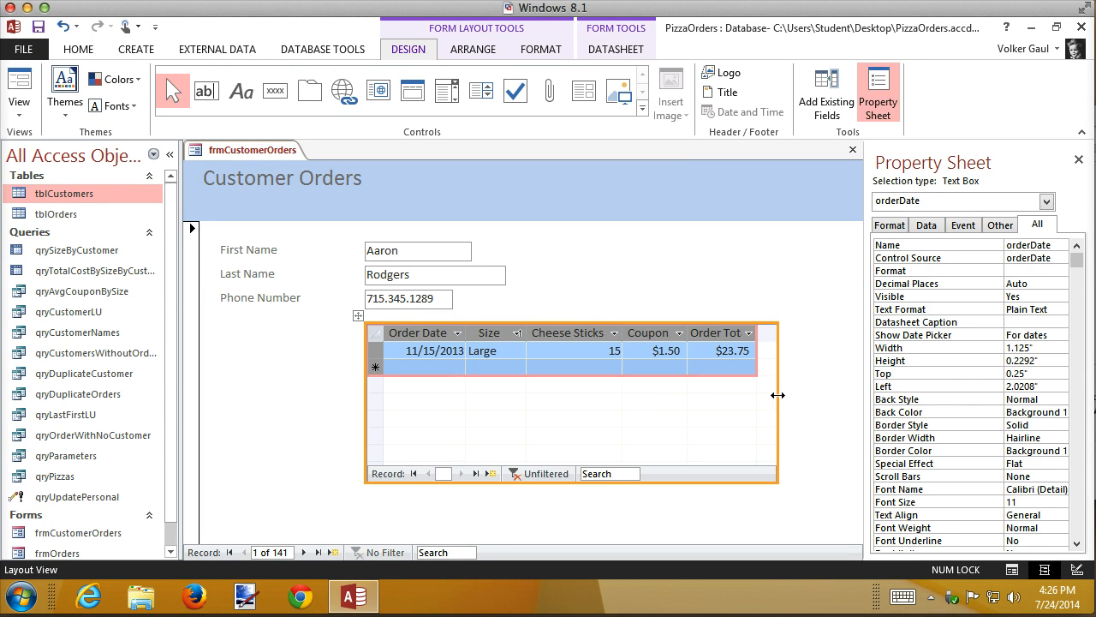
{"action": "left_click_drag", "start_coordinate": [778, 392], "coordinate": [819, 394]}
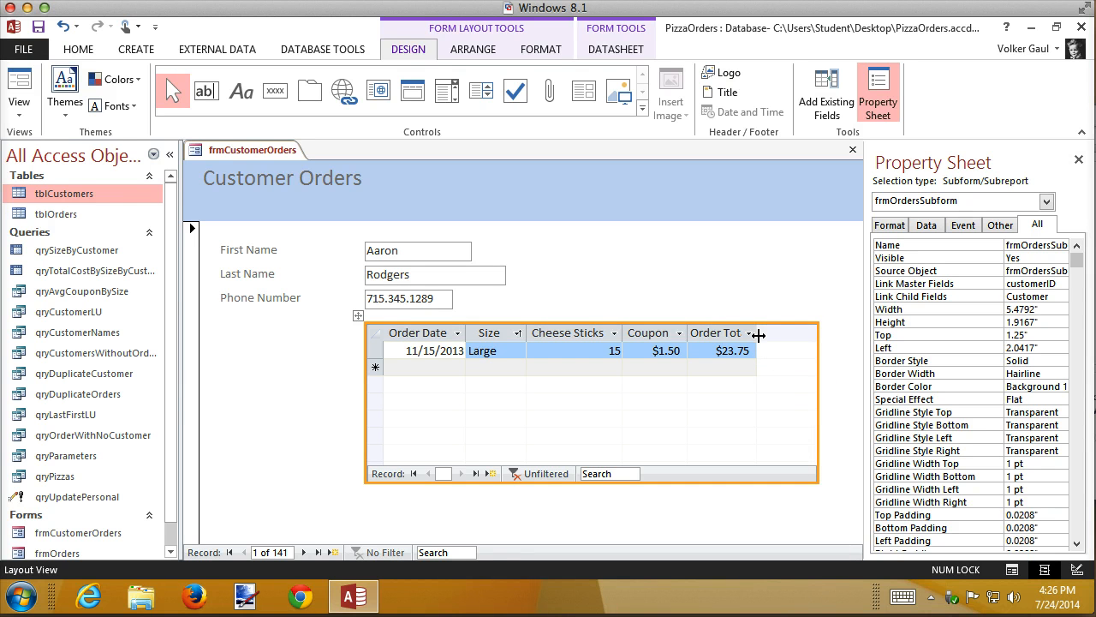
{"action": "double_click", "coordinate": [756, 334]}
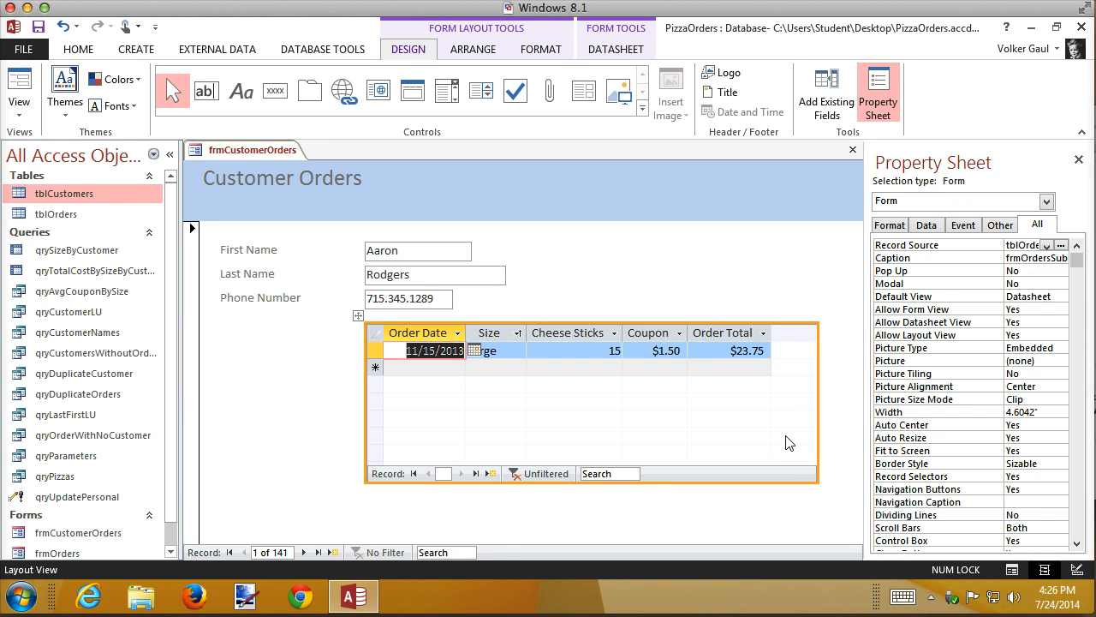
{"action": "left_click", "coordinate": [753, 274]}
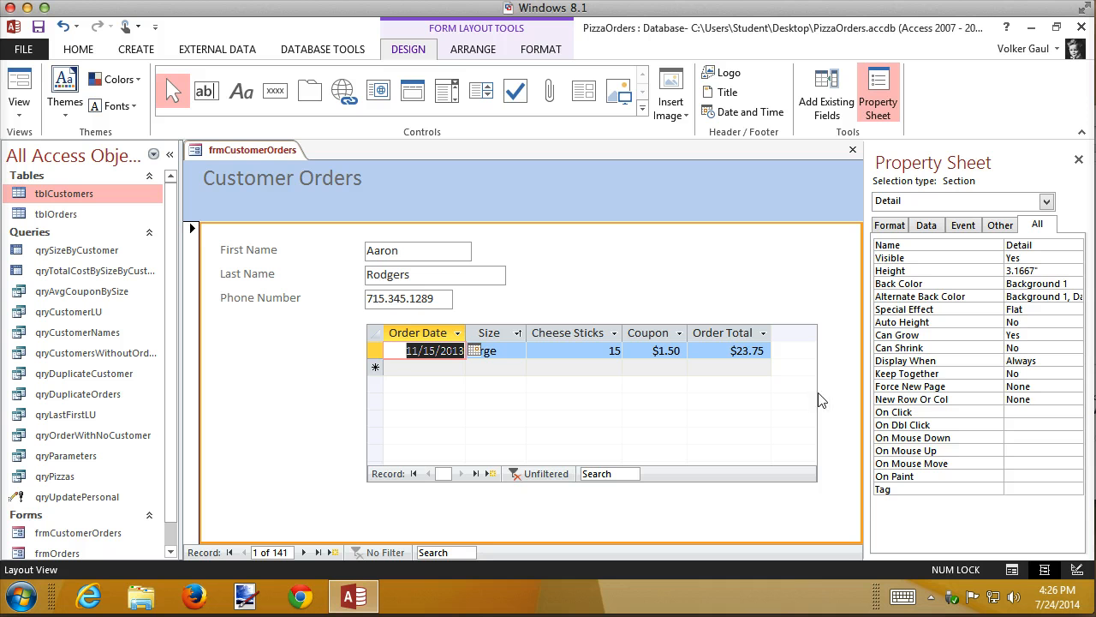
{"action": "left_click", "coordinate": [820, 400]}
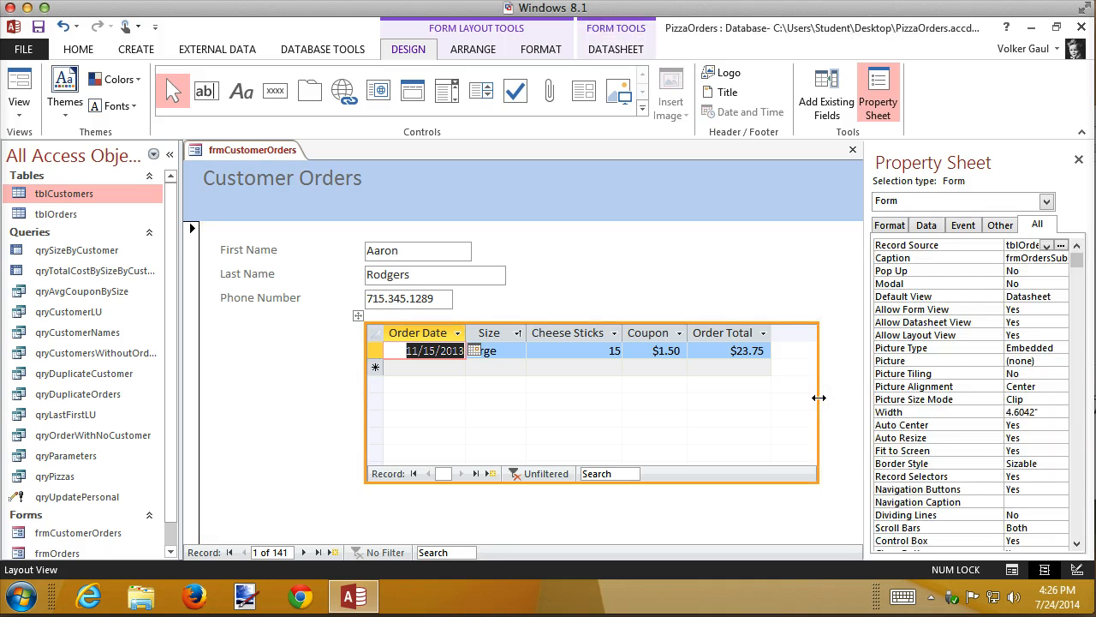
Adjust the orders subform's width until its right edge fits the Order Total column at about 4.94 inches, and deselect the subform.
{"action": "left_click", "coordinate": [818, 397]}
{"action": "left_click_drag", "start_coordinate": [818, 397], "coordinate": [795, 398]}
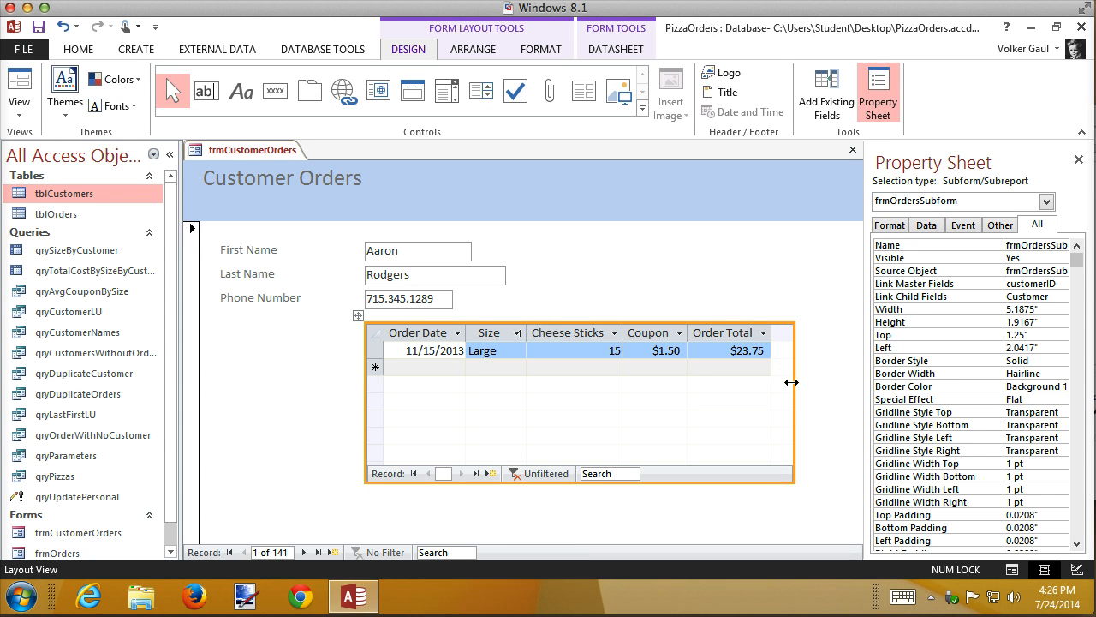
{"action": "left_click_drag", "start_coordinate": [790, 386], "coordinate": [774, 385]}
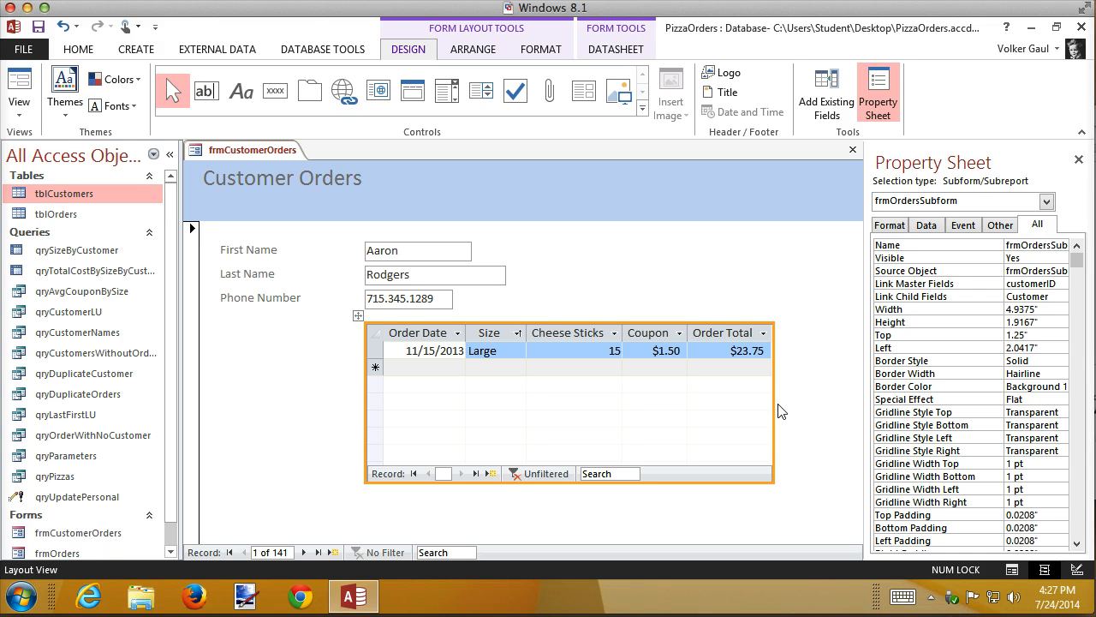
{"action": "left_click_drag", "start_coordinate": [773, 406], "coordinate": [794, 408]}
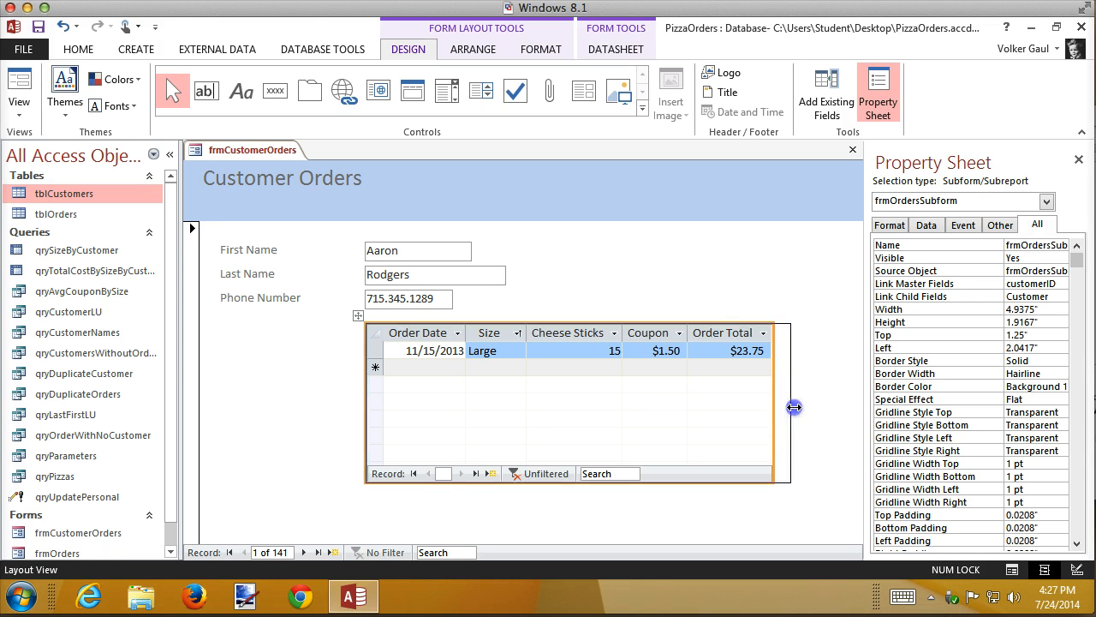
{"action": "left_click_drag", "start_coordinate": [791, 408], "coordinate": [791, 409]}
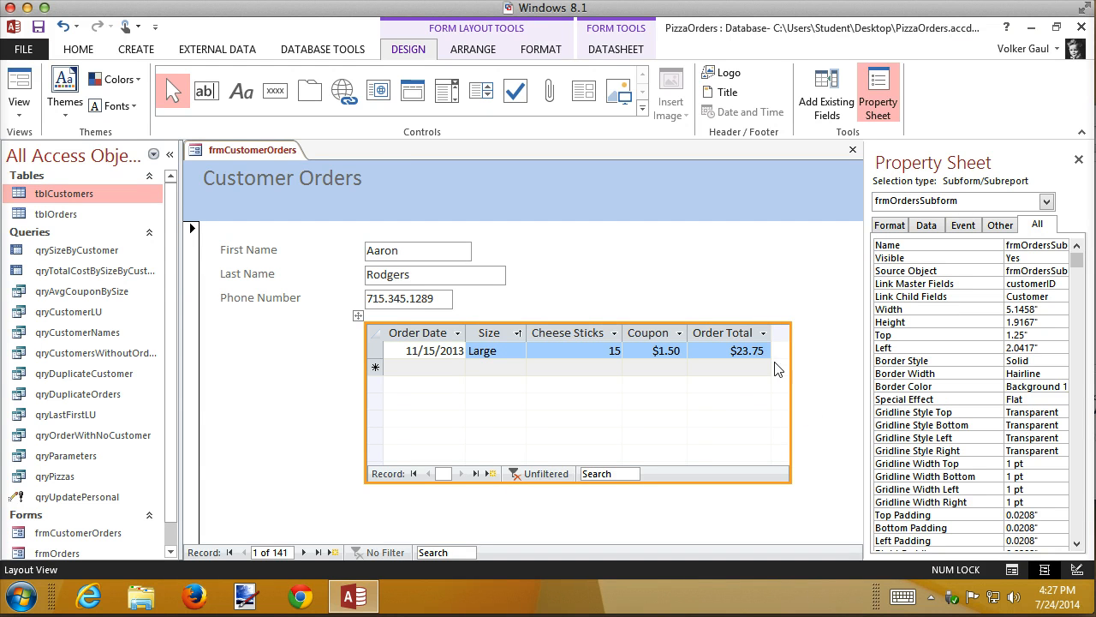
{"action": "left_click_drag", "start_coordinate": [789, 417], "coordinate": [774, 417]}
{"action": "left_click", "coordinate": [771, 415]}
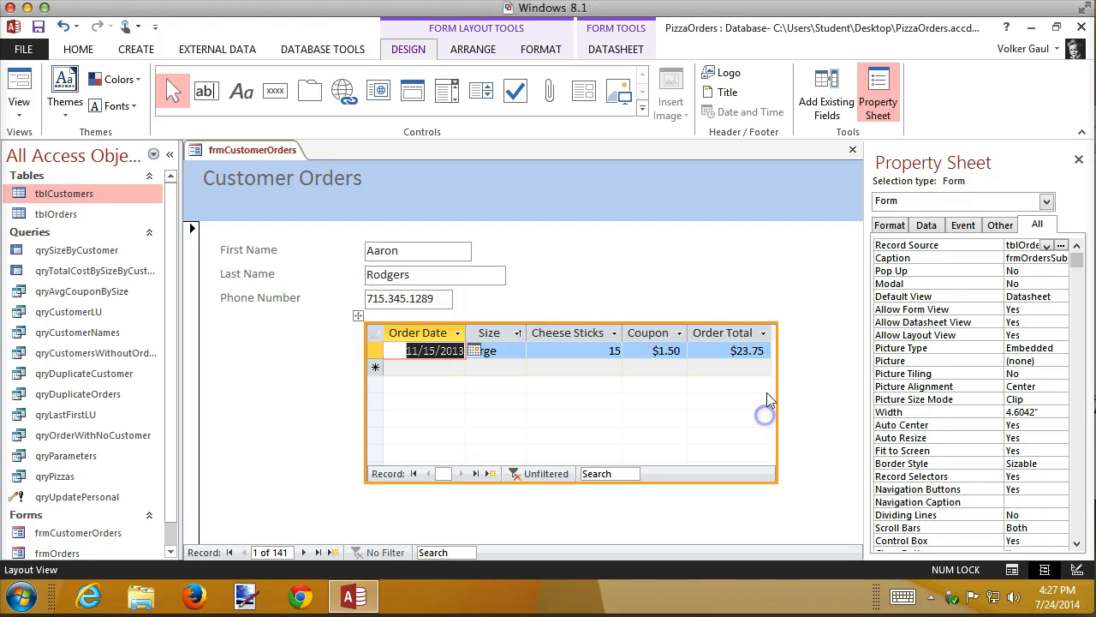
{"action": "mouse_move", "coordinate": [771, 391]}
{"action": "left_mouse_down"}
{"action": "mouse_move", "coordinate": [757, 393]}
{"action": "mouse_move", "coordinate": [782, 393]}
{"action": "mouse_move", "coordinate": [768, 394]}
{"action": "left_mouse_up"}
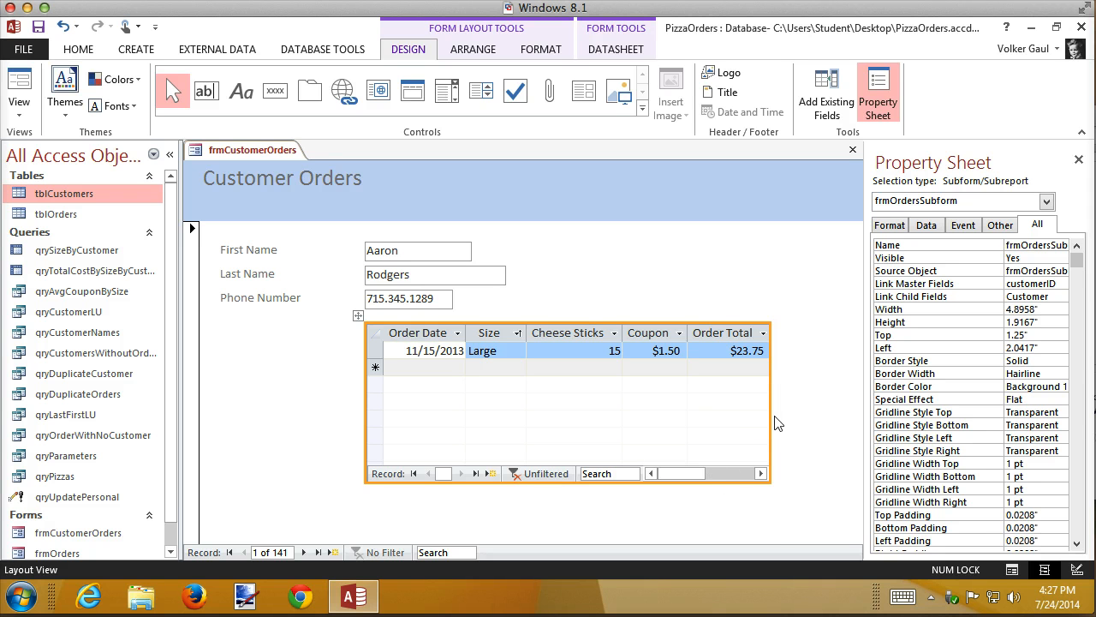
{"action": "left_click_drag", "start_coordinate": [774, 416], "coordinate": [775, 416]}
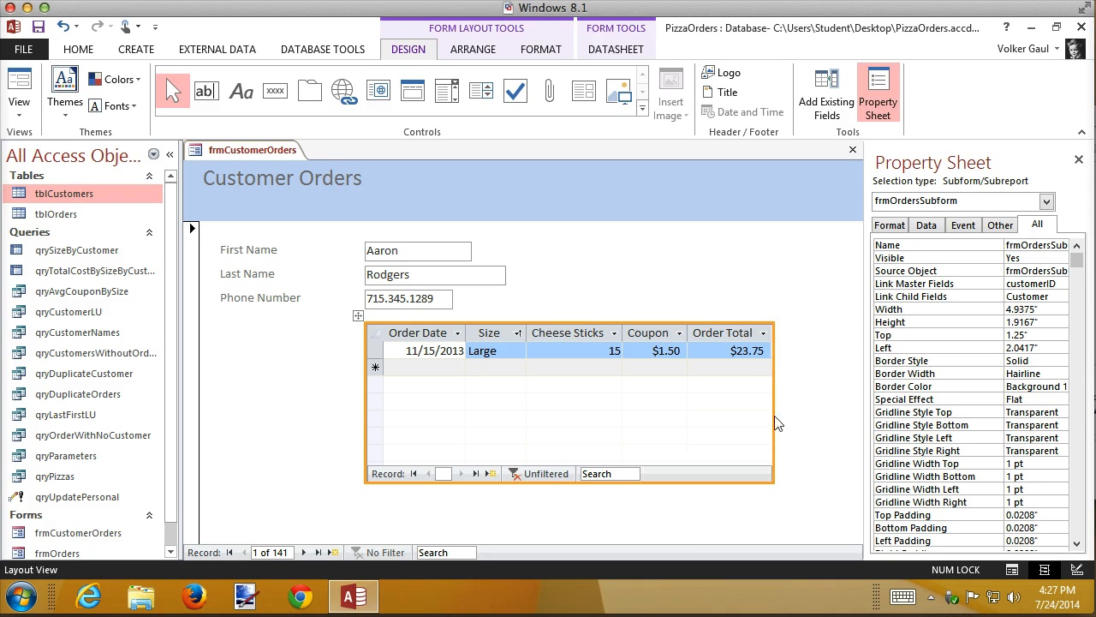
{"action": "left_click", "coordinate": [826, 411]}
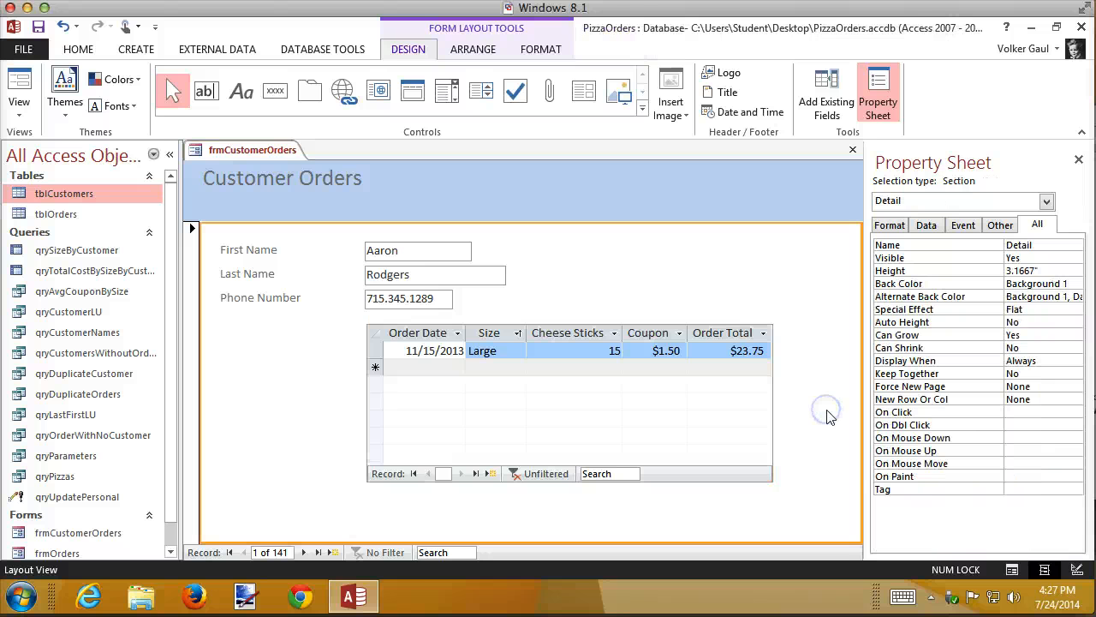